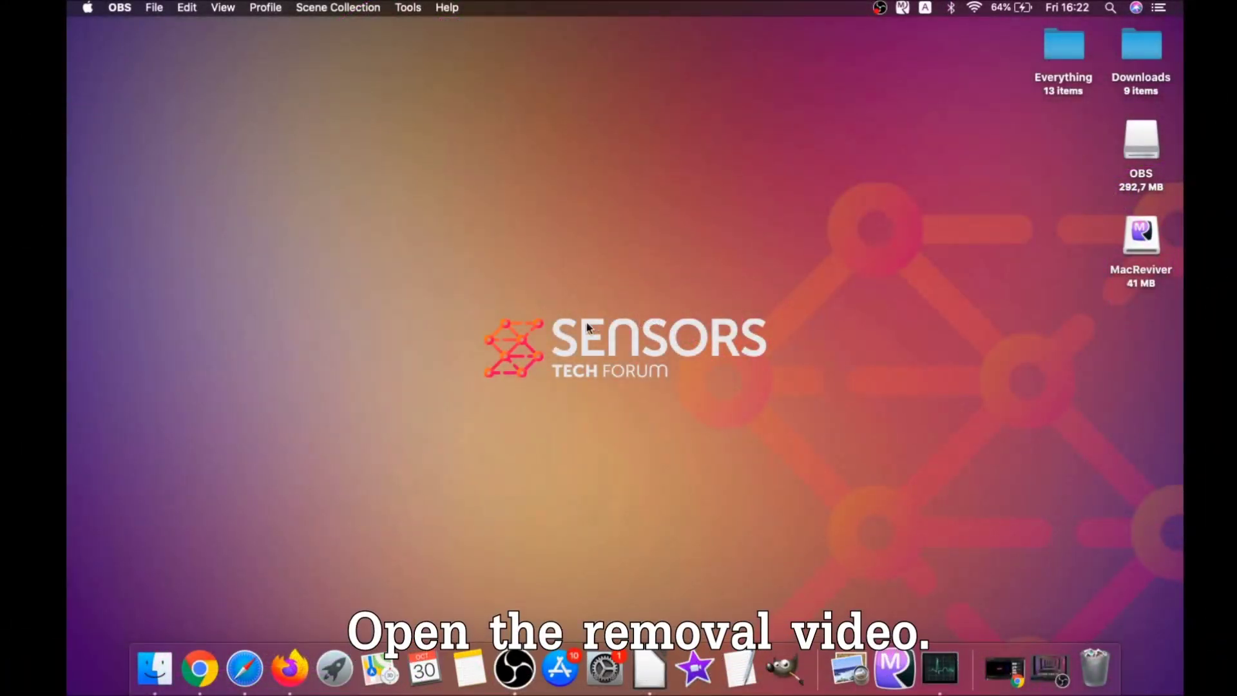
# Step: Download the SpyHunter for Mac installer from the removal guide in Chrome and open the .dmg
pyautogui.click(201, 667)
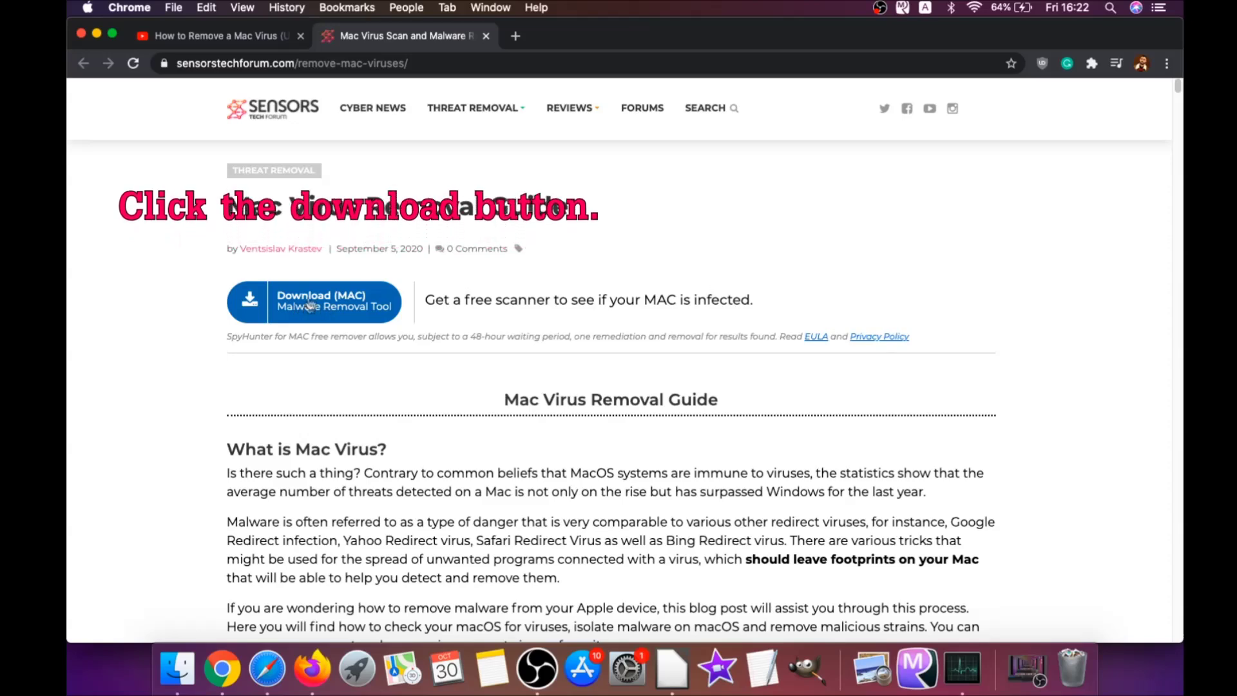
pyautogui.click(325, 309)
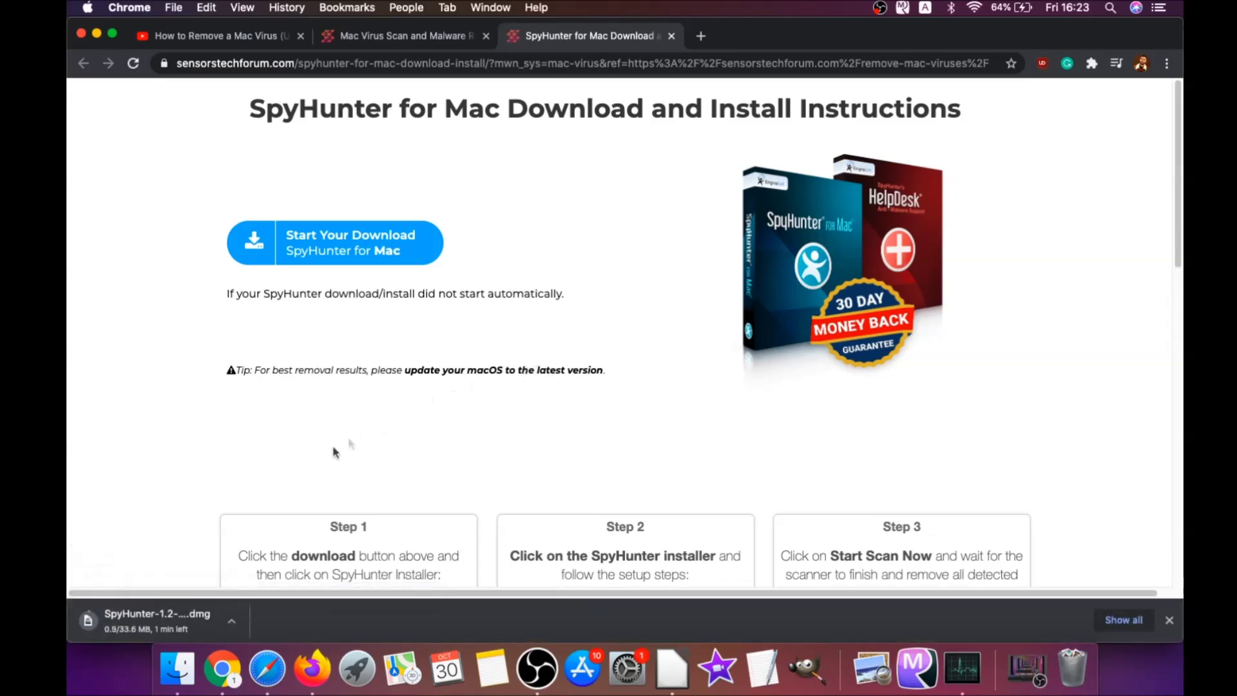
pyautogui.click(126, 618)
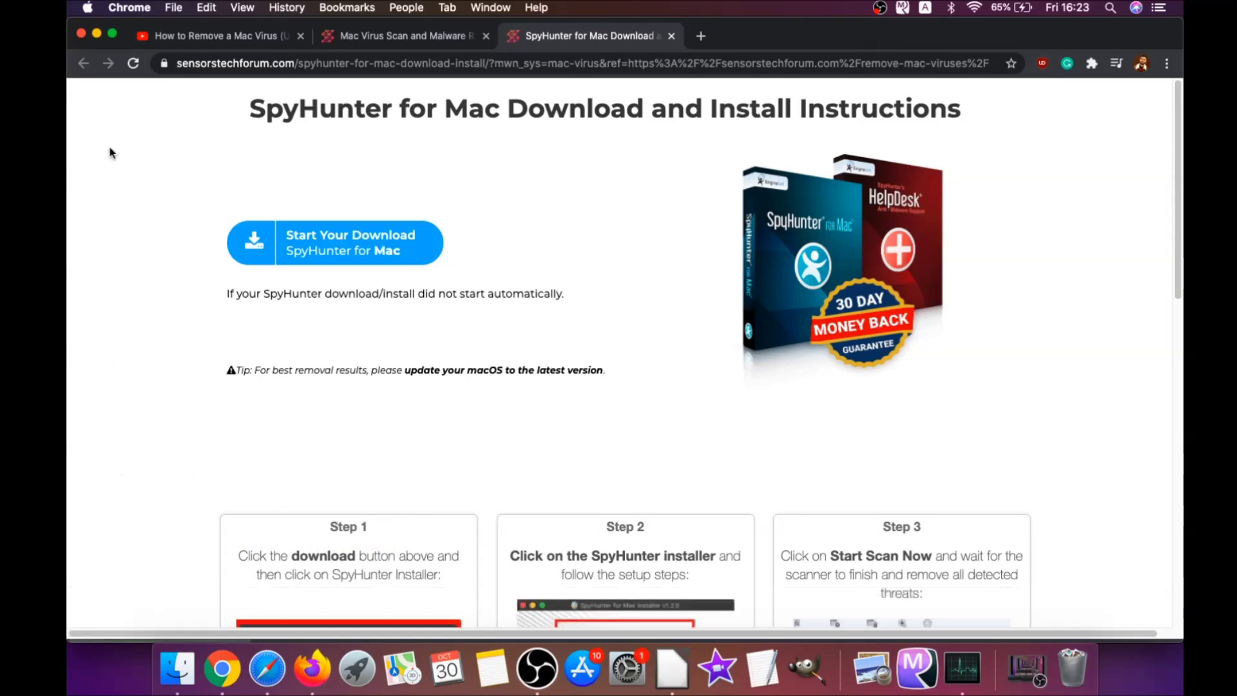
pyautogui.click(97, 34)
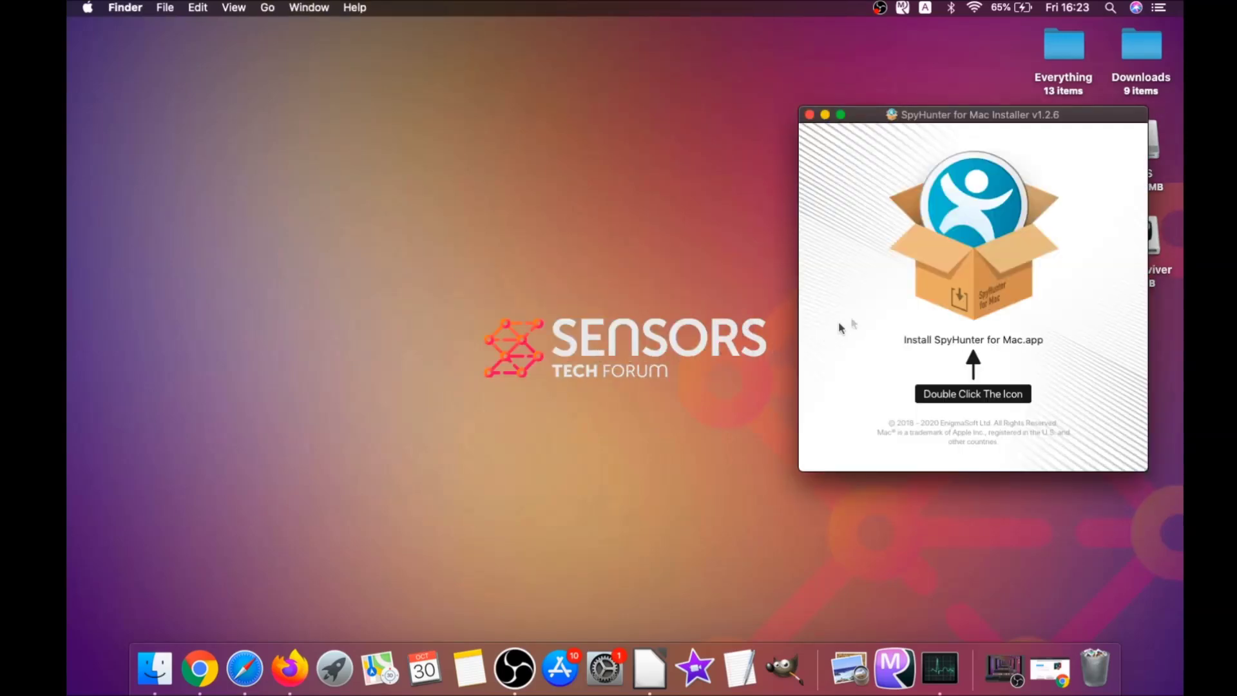
# Step: Launch Install SpyHunter for Mac.app from the disk image and approve opening it
pyautogui.doubleClick(960, 273)
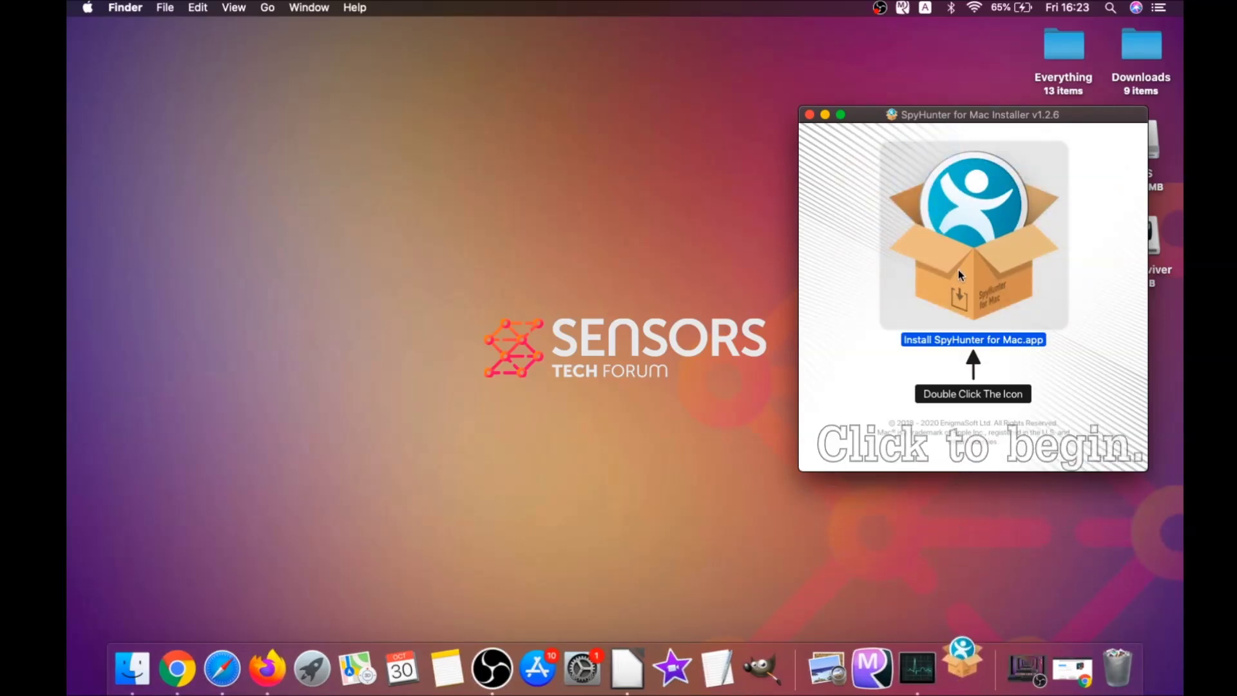
pyautogui.click(825, 115)
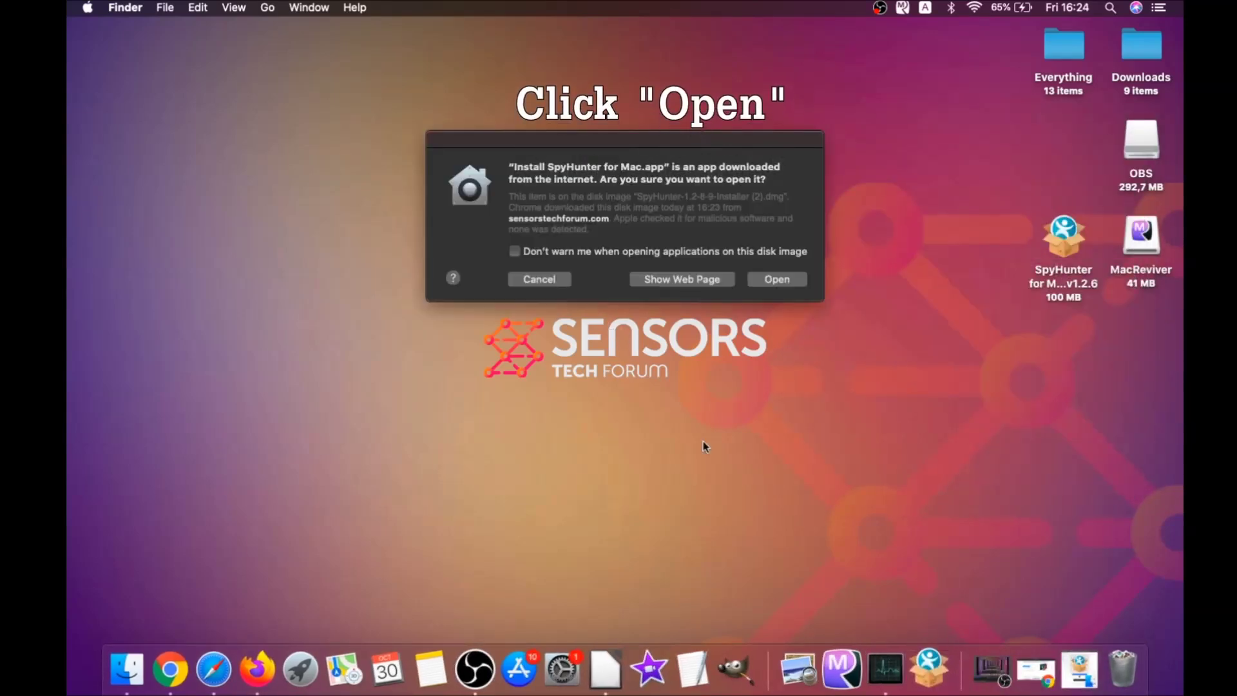
pyautogui.click(763, 279)
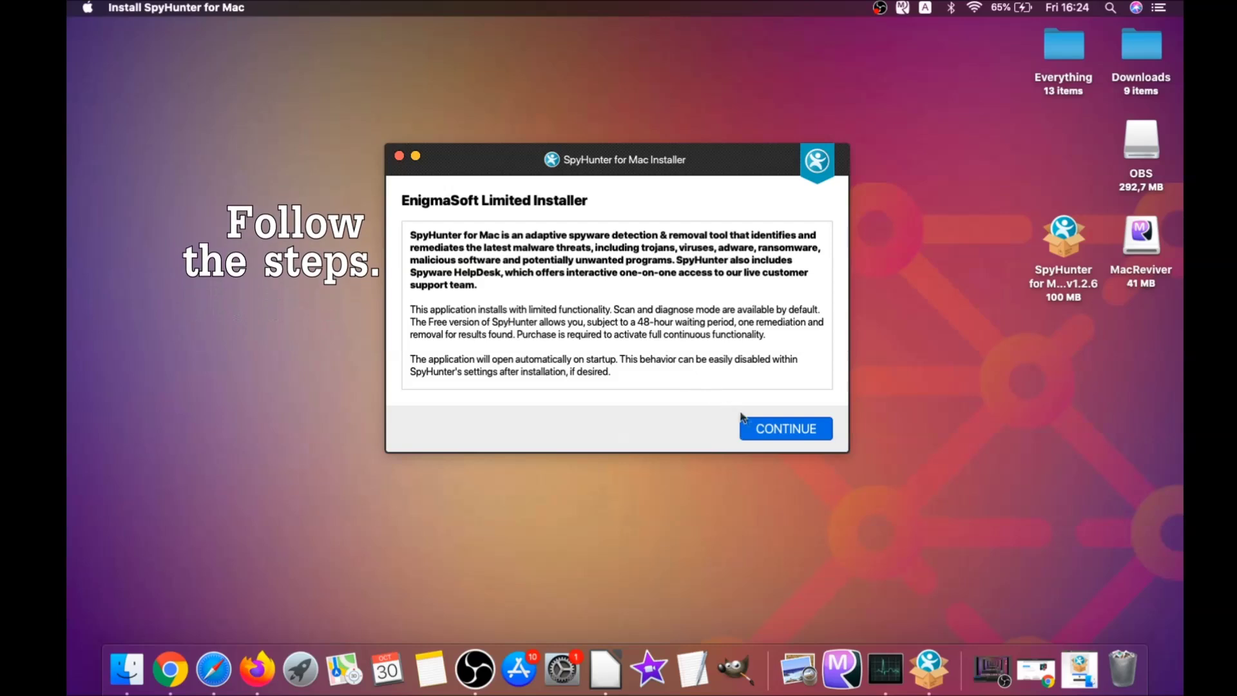
# Step: Accept the EULA/TOS and privacy terms and install SpyHunter for Mac
pyautogui.click(760, 423)
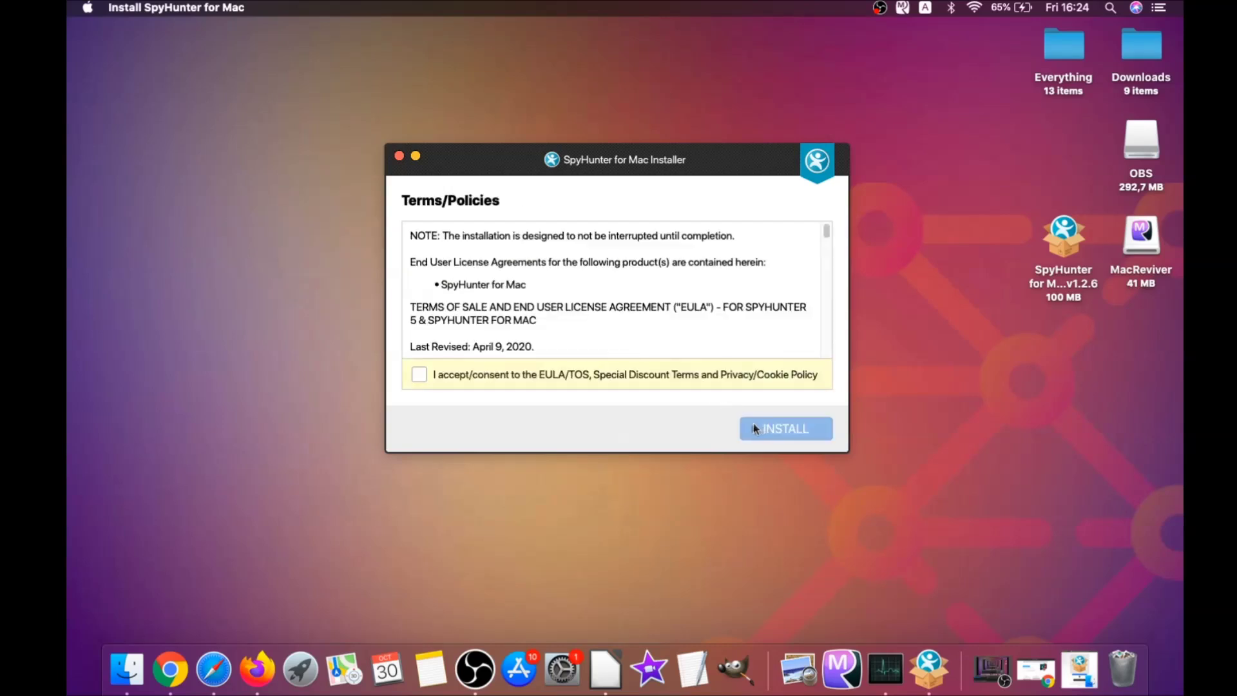
pyautogui.click(419, 373)
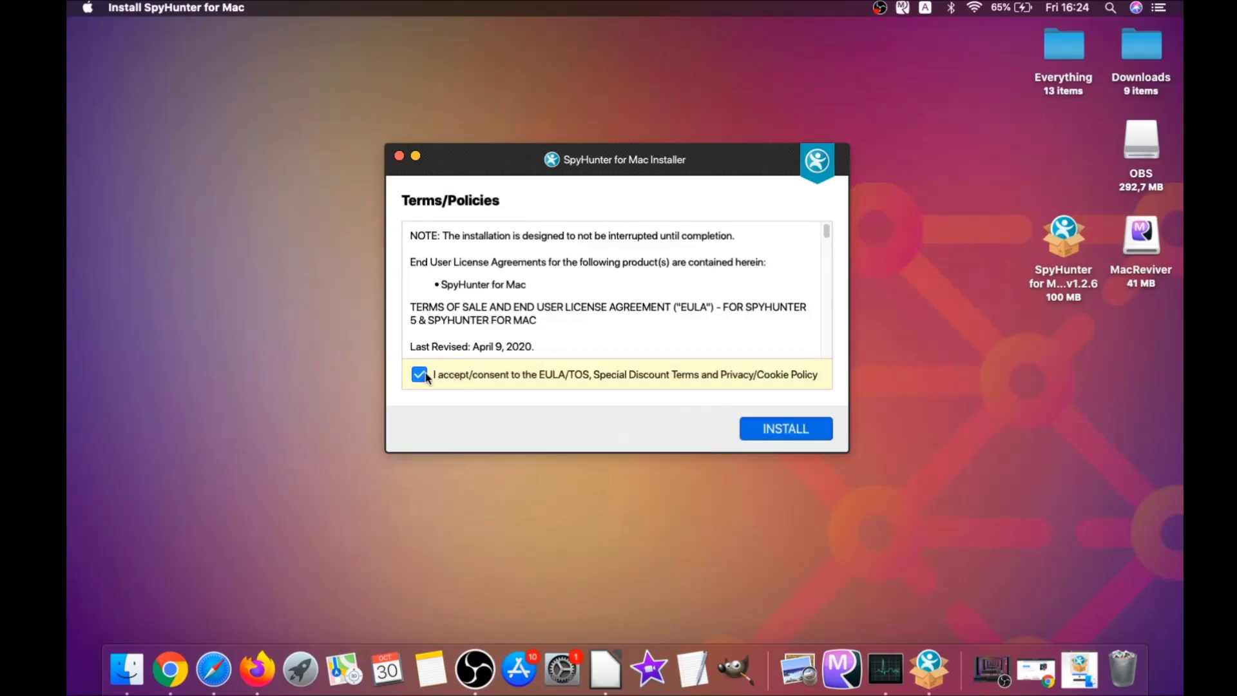
pyautogui.click(754, 429)
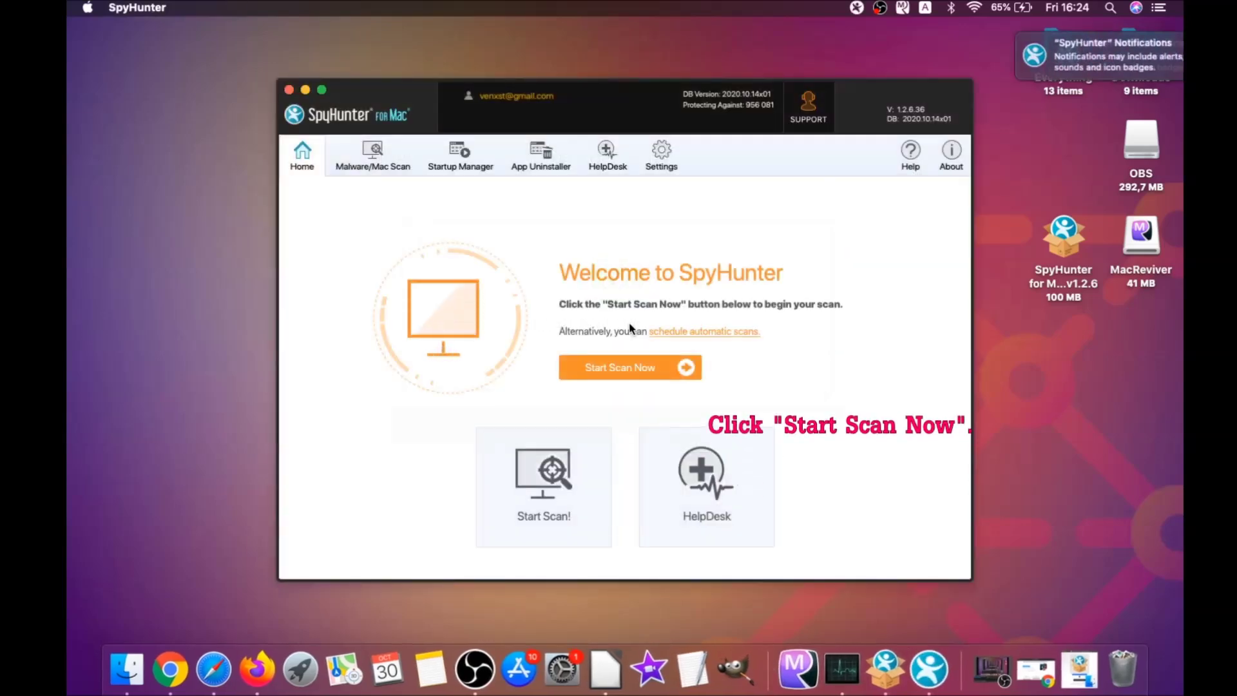
# Step: Run a full SpyHunter scan of the Mac from the Home page
pyautogui.click(627, 366)
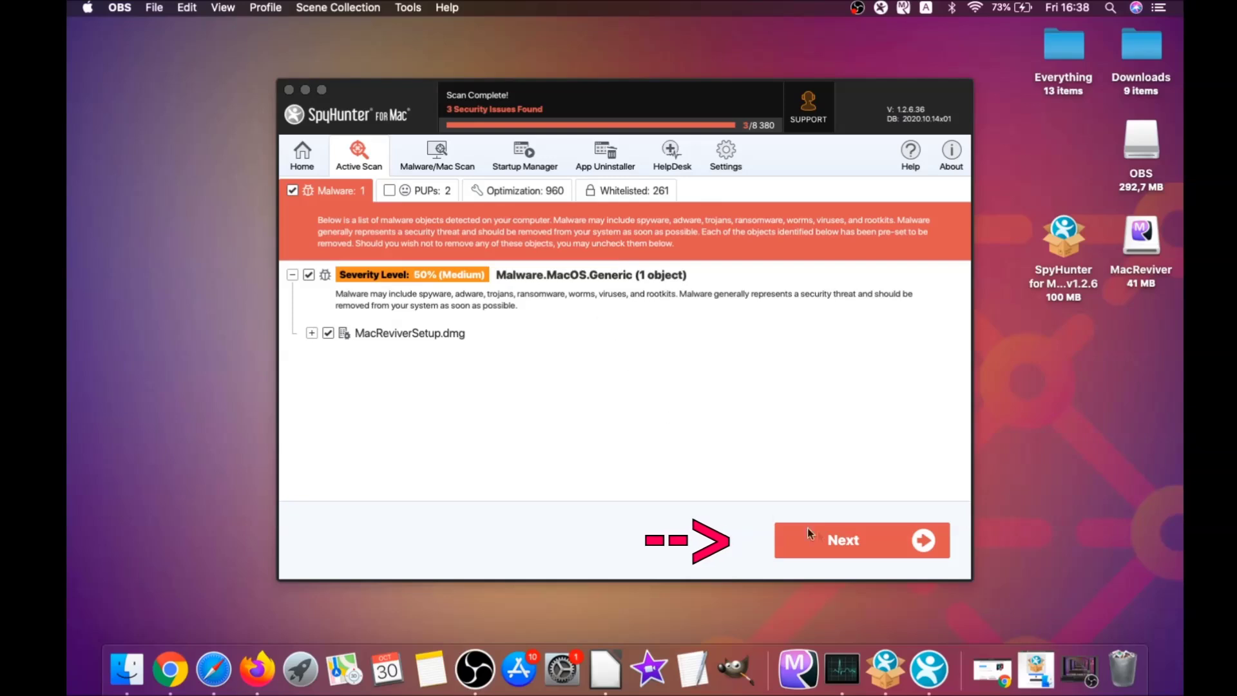
# Step: Remove the detected malware, then select both MacReviver PUPs, remove them and finish
pyautogui.click(849, 546)
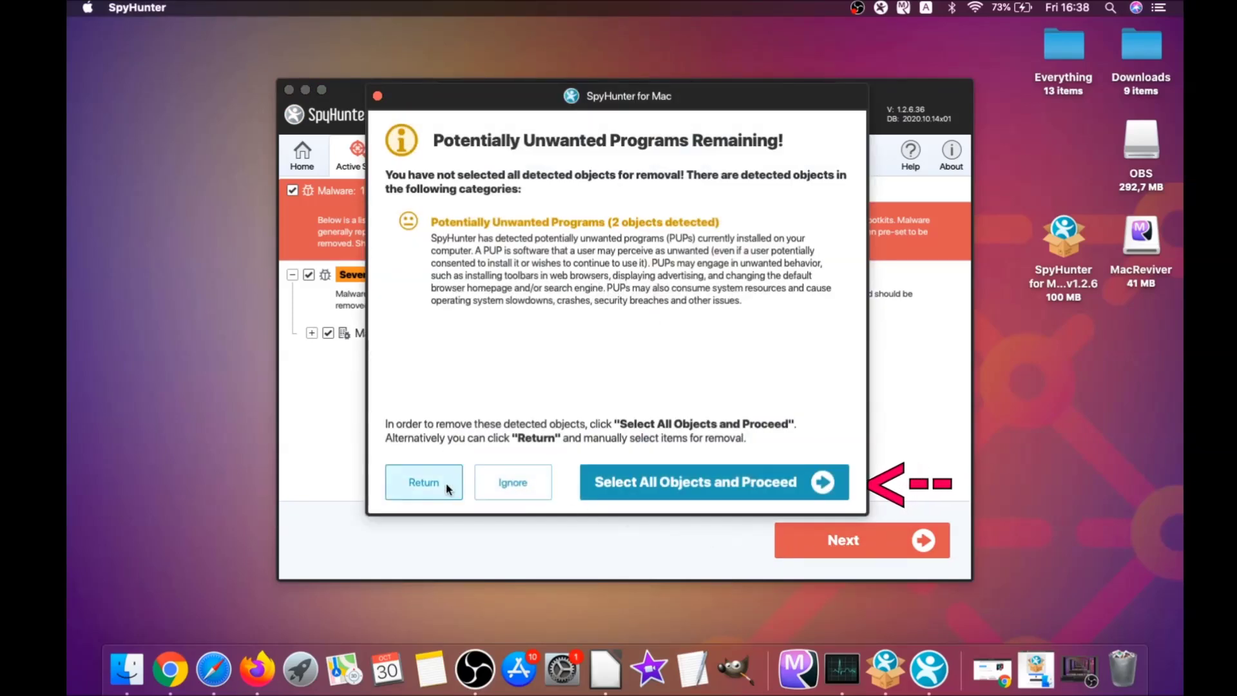
pyautogui.click(510, 484)
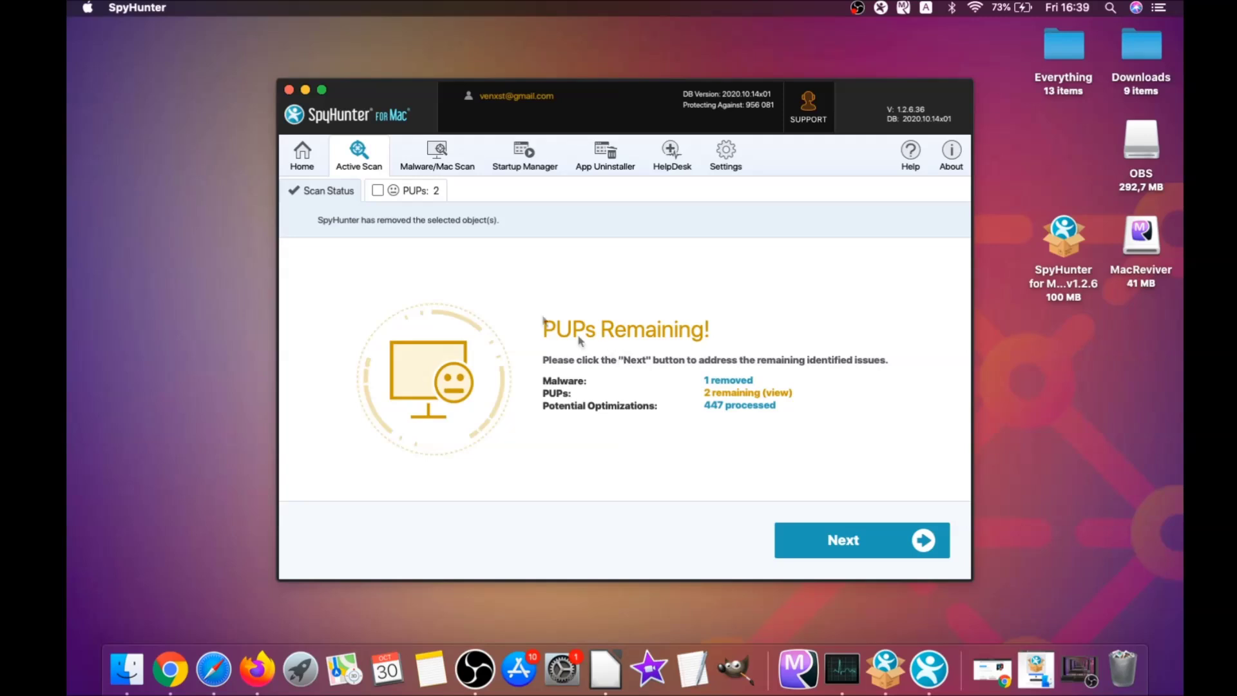
pyautogui.click(417, 192)
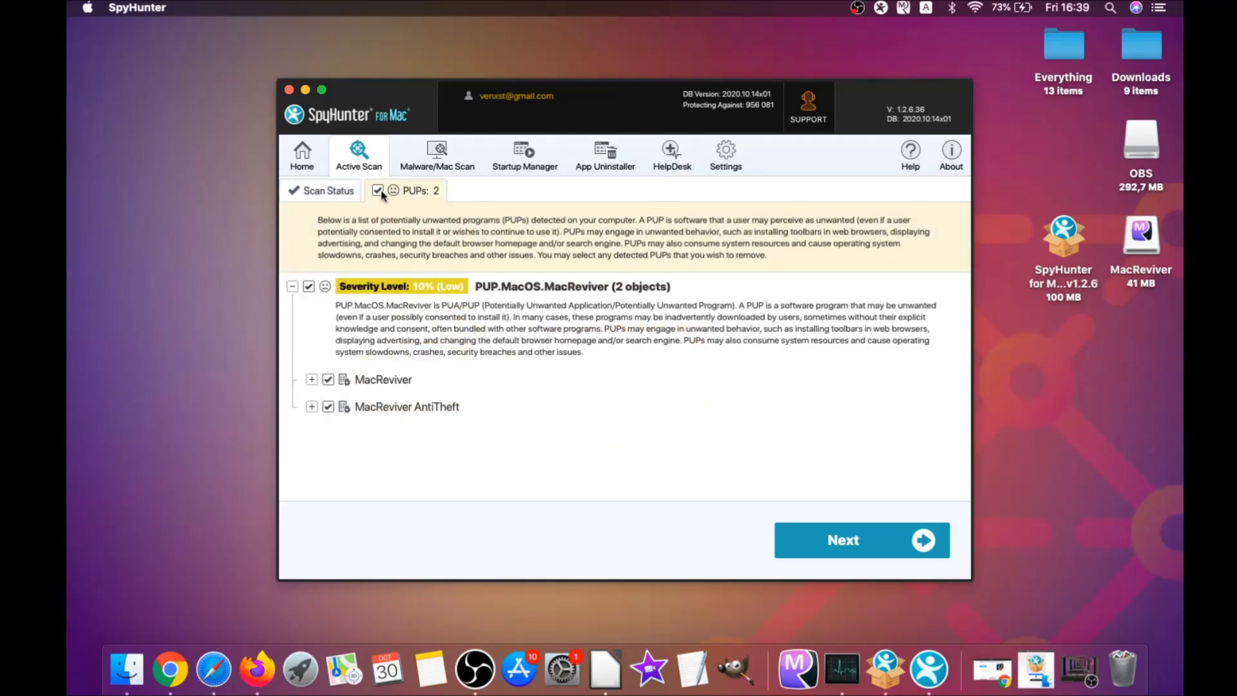
pyautogui.click(862, 539)
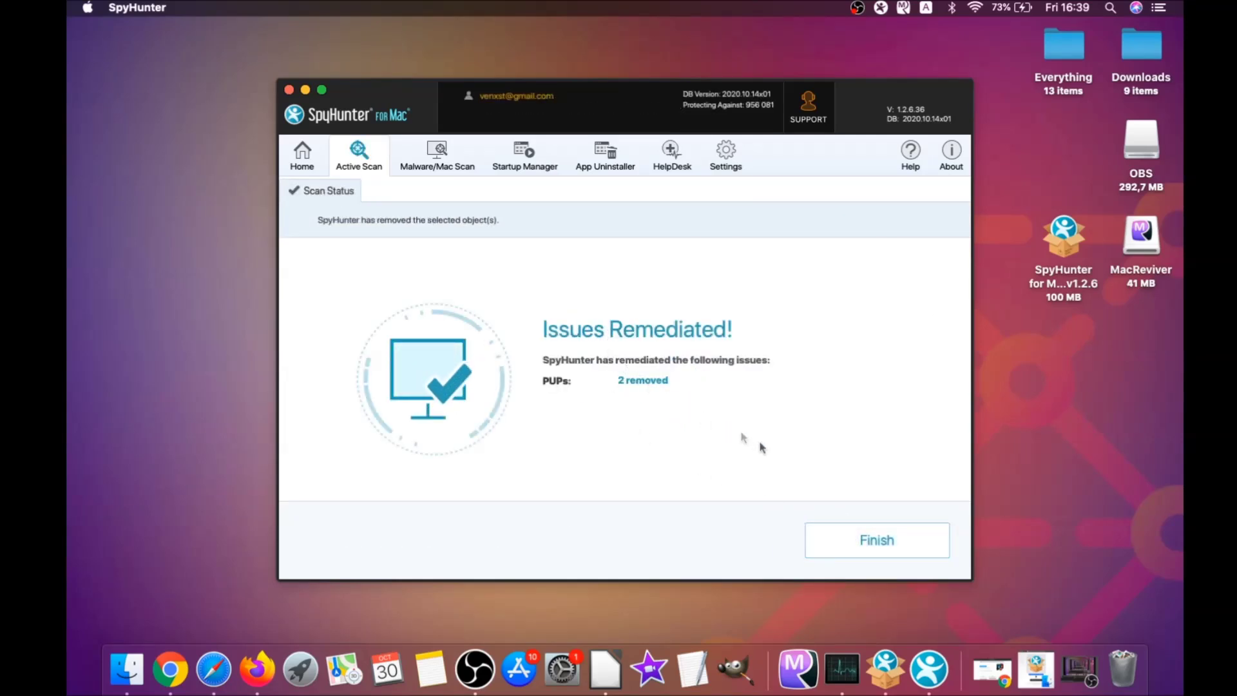
pyautogui.click(883, 541)
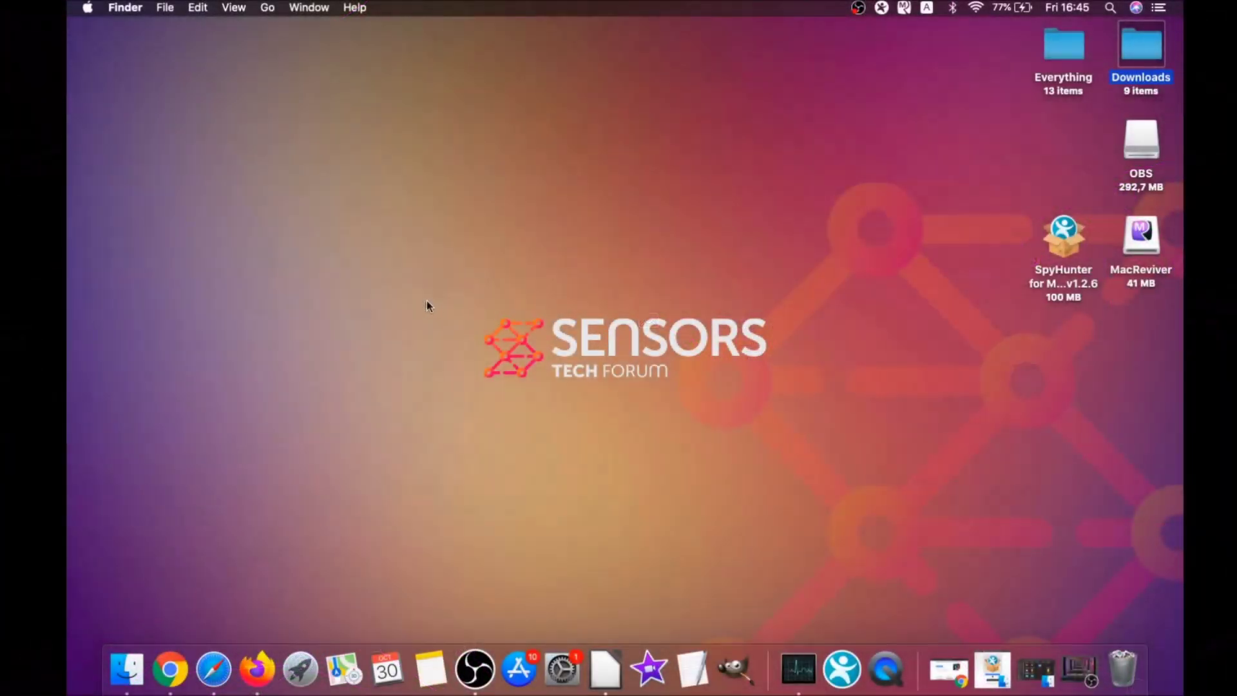
# Step: Drag MacReviver.app from the Applications folder to the Bin and close the window
pyautogui.click(268, 8)
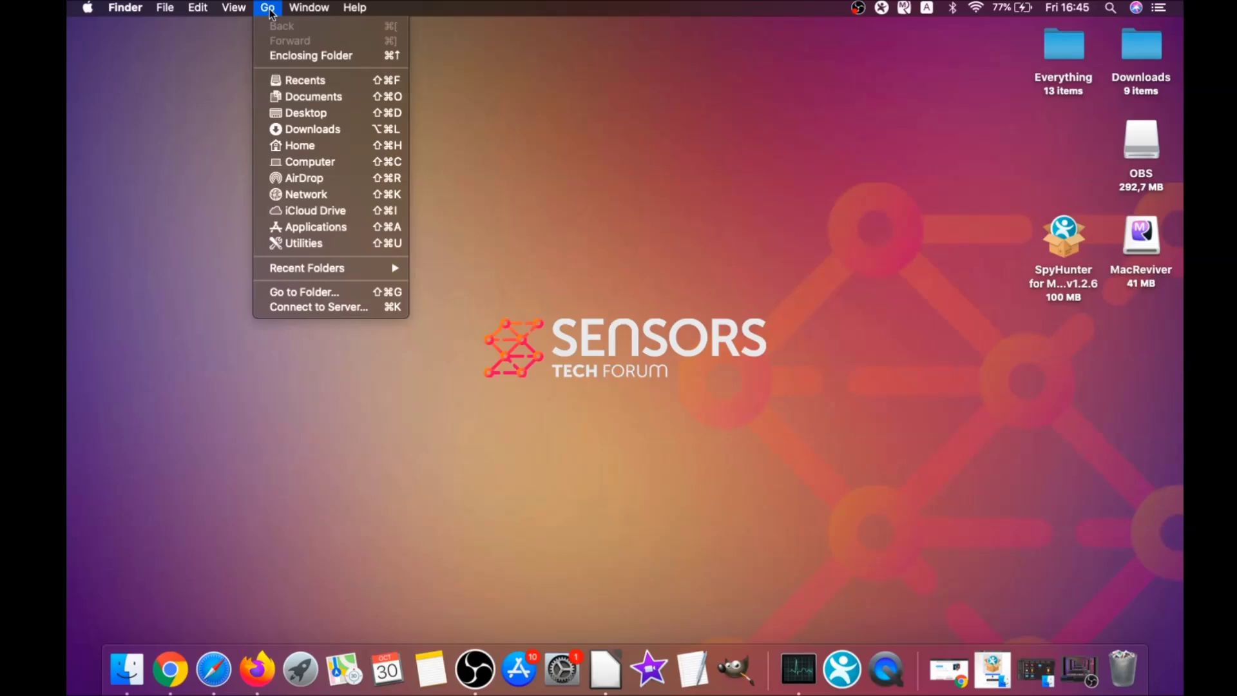
pyautogui.click(310, 226)
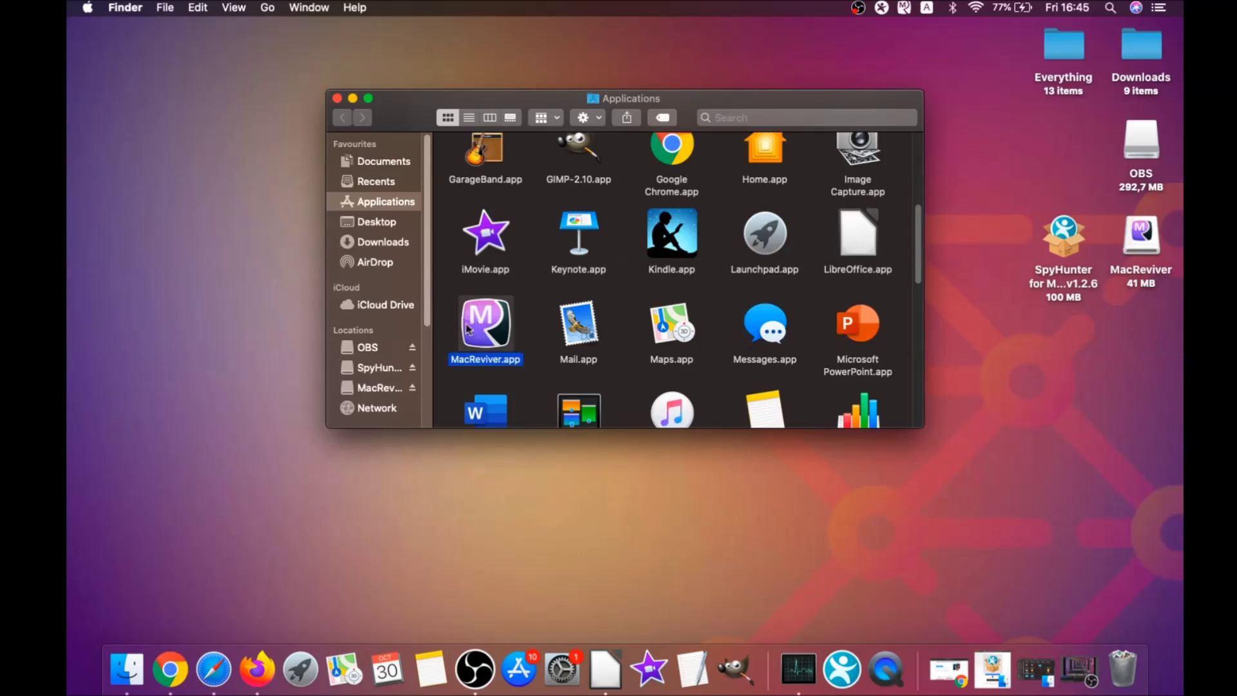
pyautogui.moveTo(521, 320); pyautogui.dragTo(1122, 661)
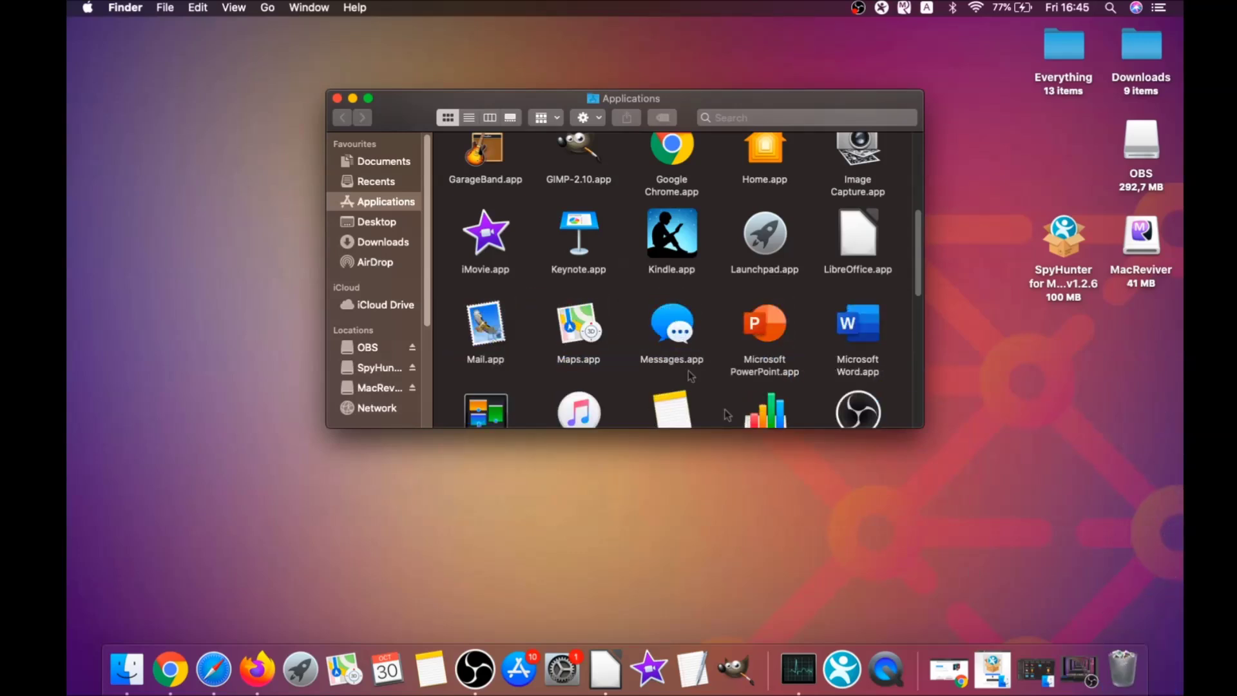
pyautogui.click(337, 98)
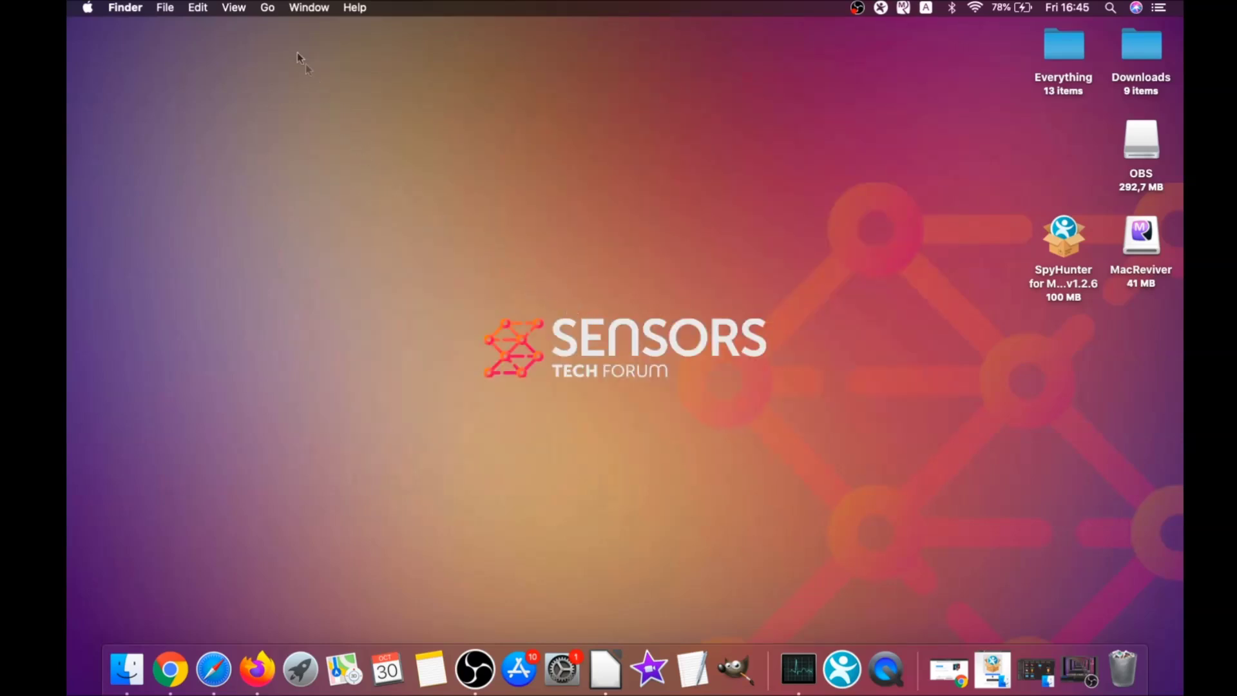
# Step: Launch Activity Monitor from the Utilities folder
pyautogui.click(268, 7)
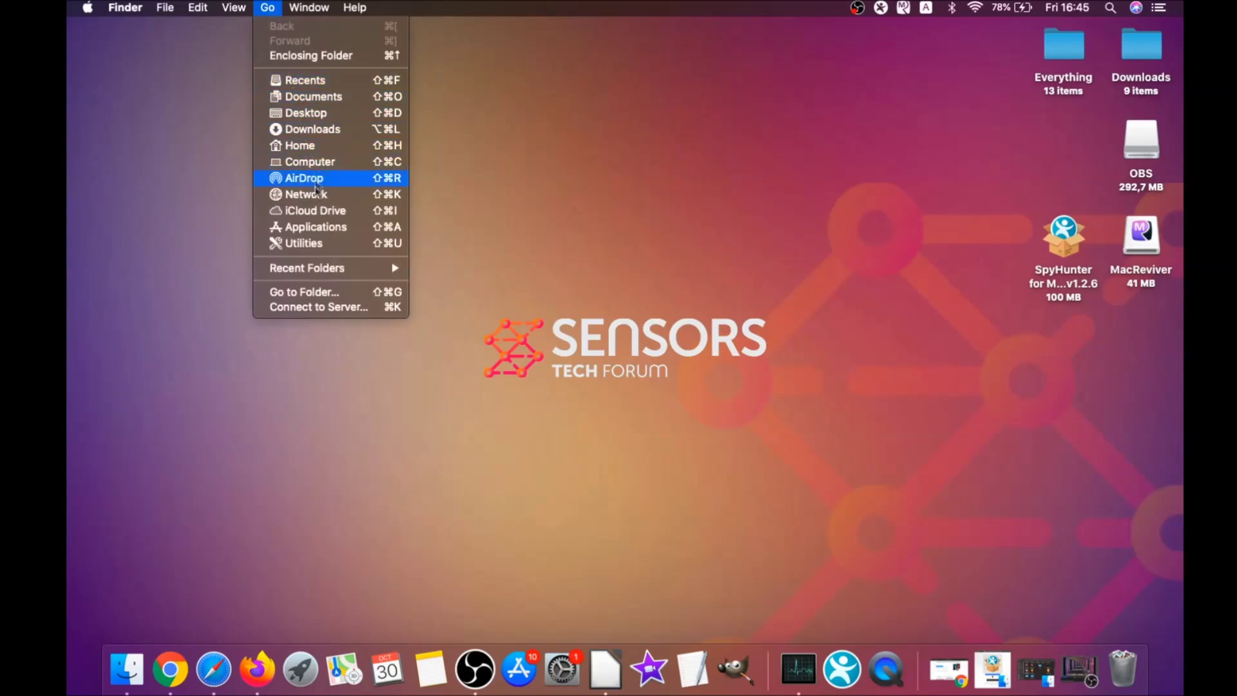
pyautogui.click(324, 244)
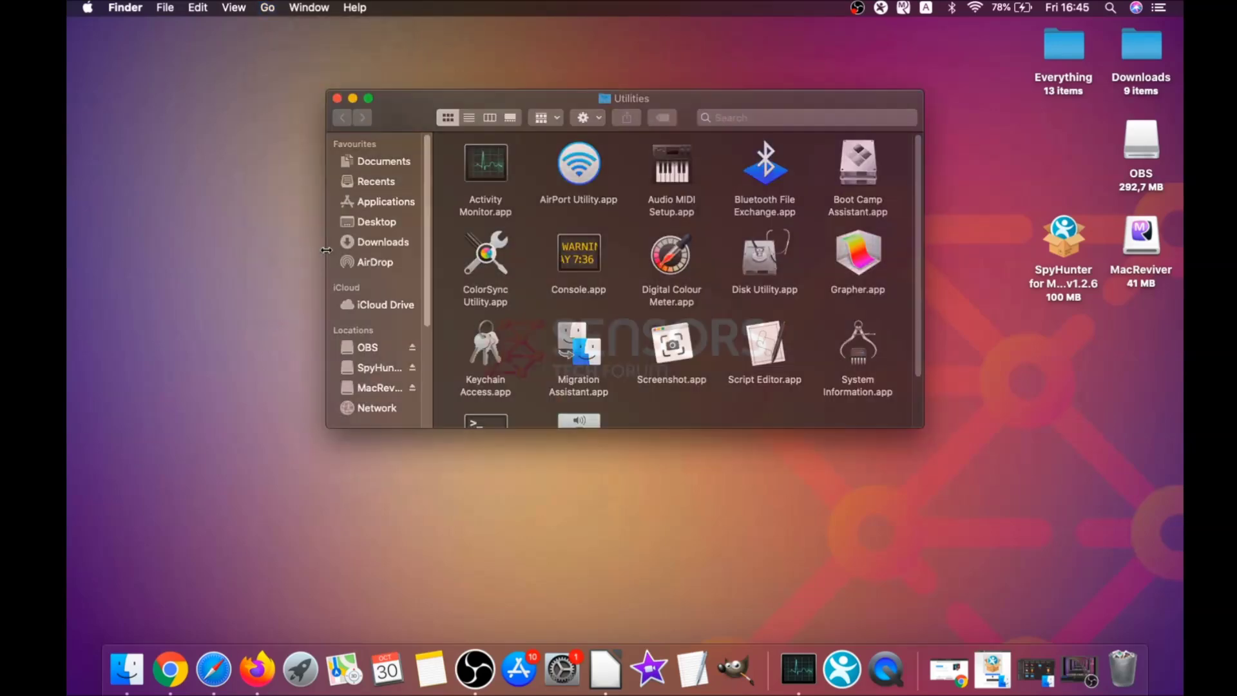
pyautogui.doubleClick(487, 169)
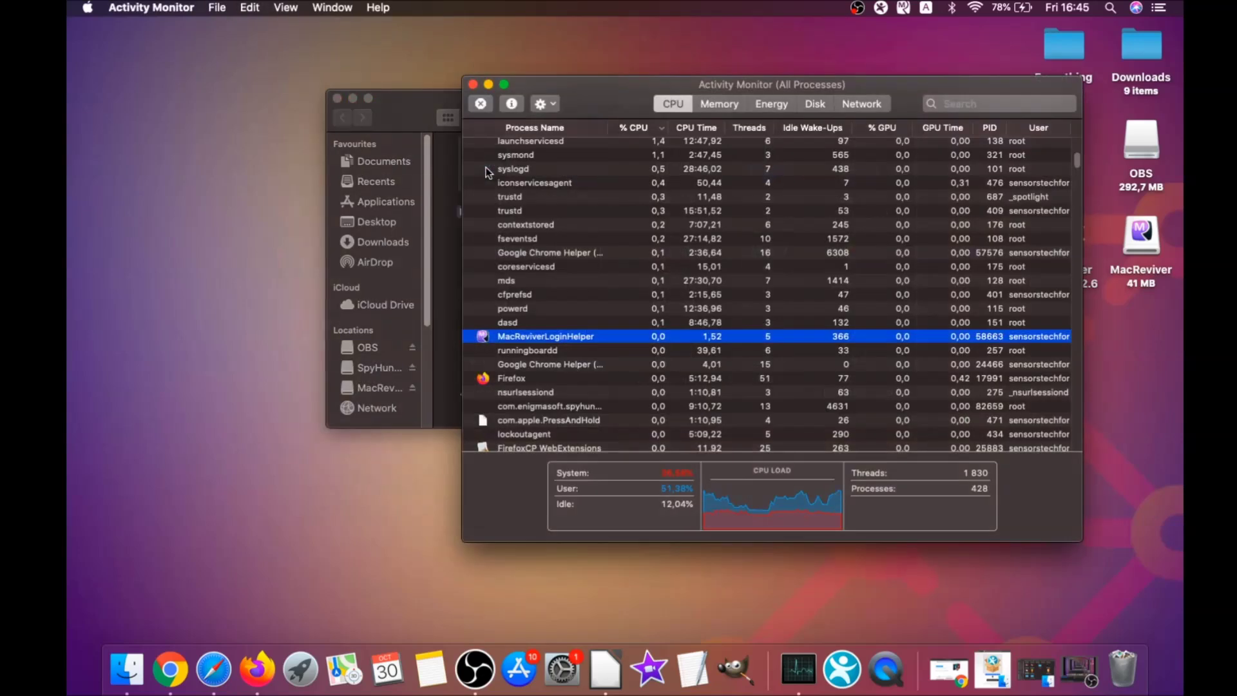
# Step: Browse the process list and back out of quitting the lsd process
pyautogui.click(527, 336)
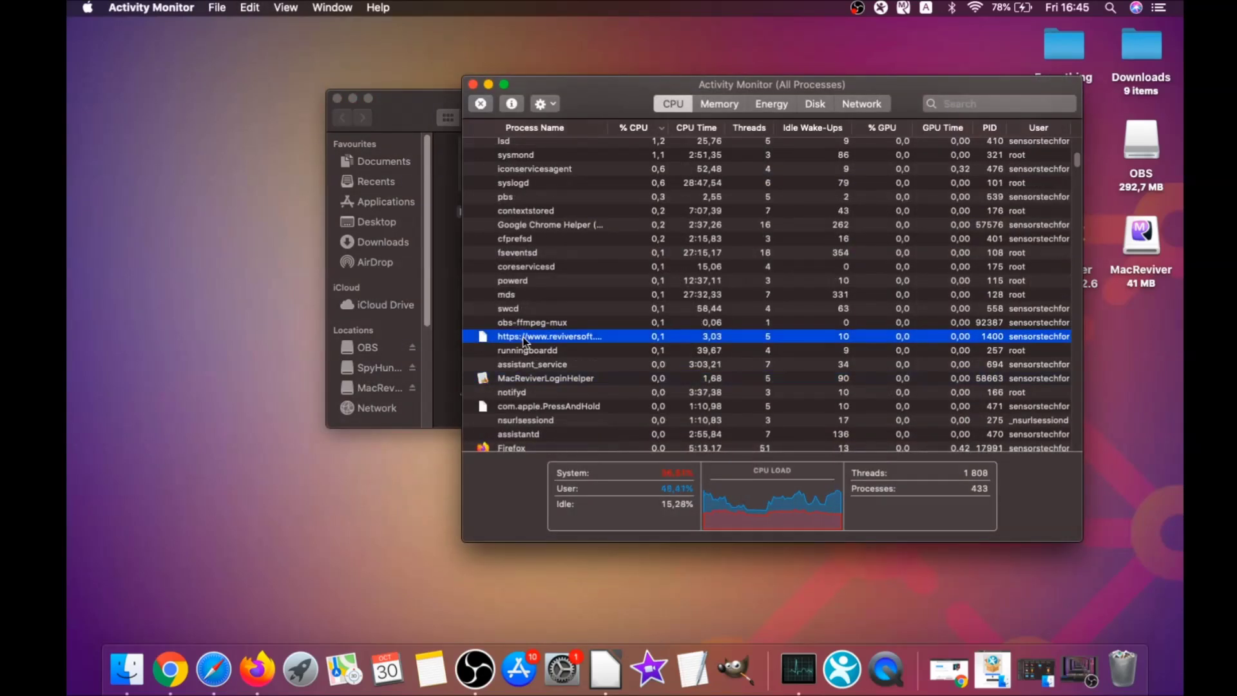
pyautogui.scroll(-10, 522, 361)
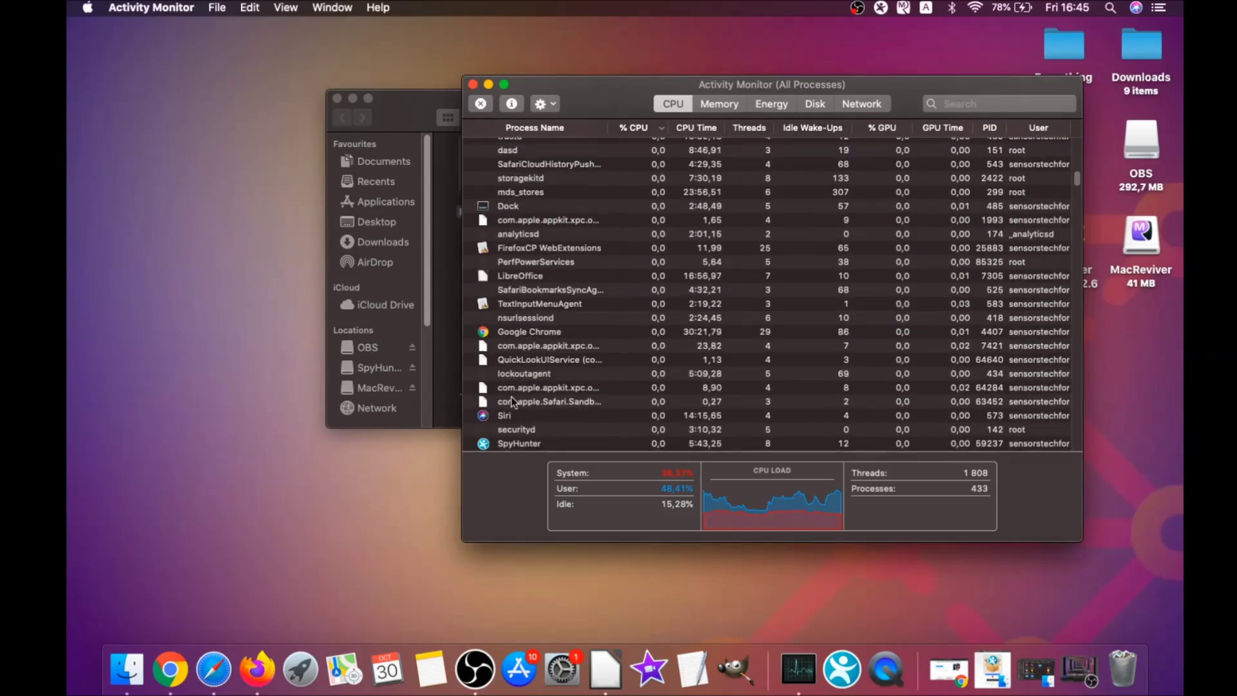
pyautogui.scroll(5, 515, 388)
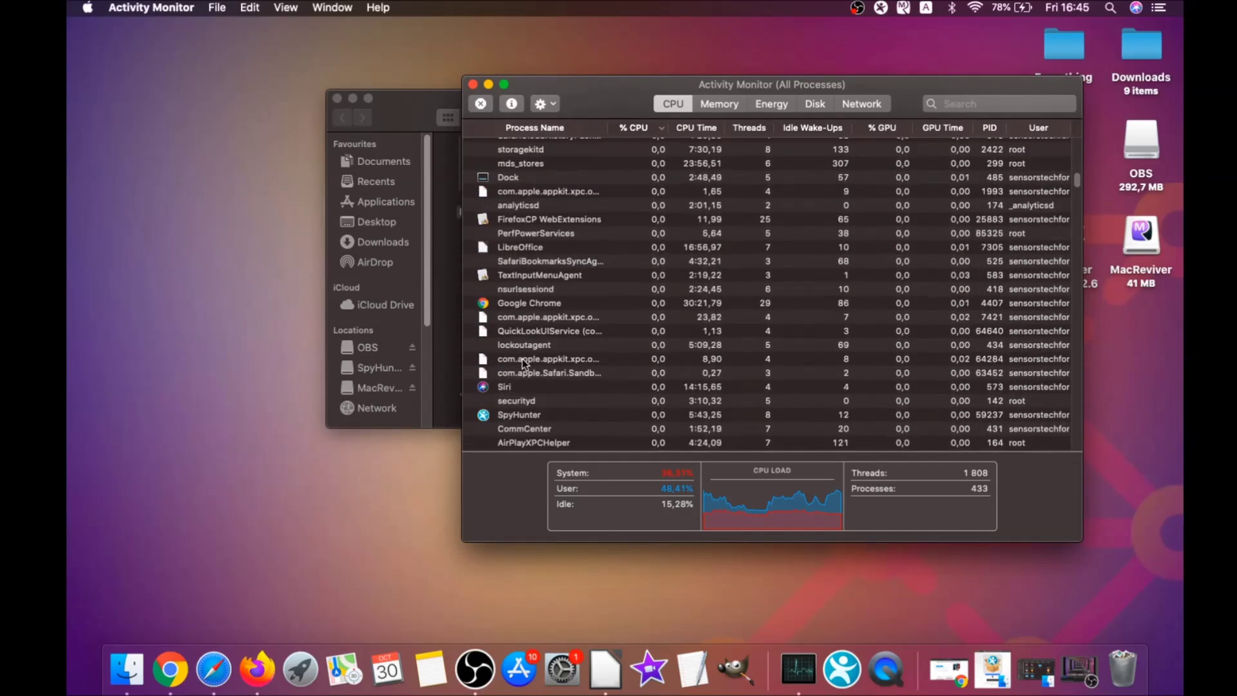
pyautogui.scroll(5, 522, 358)
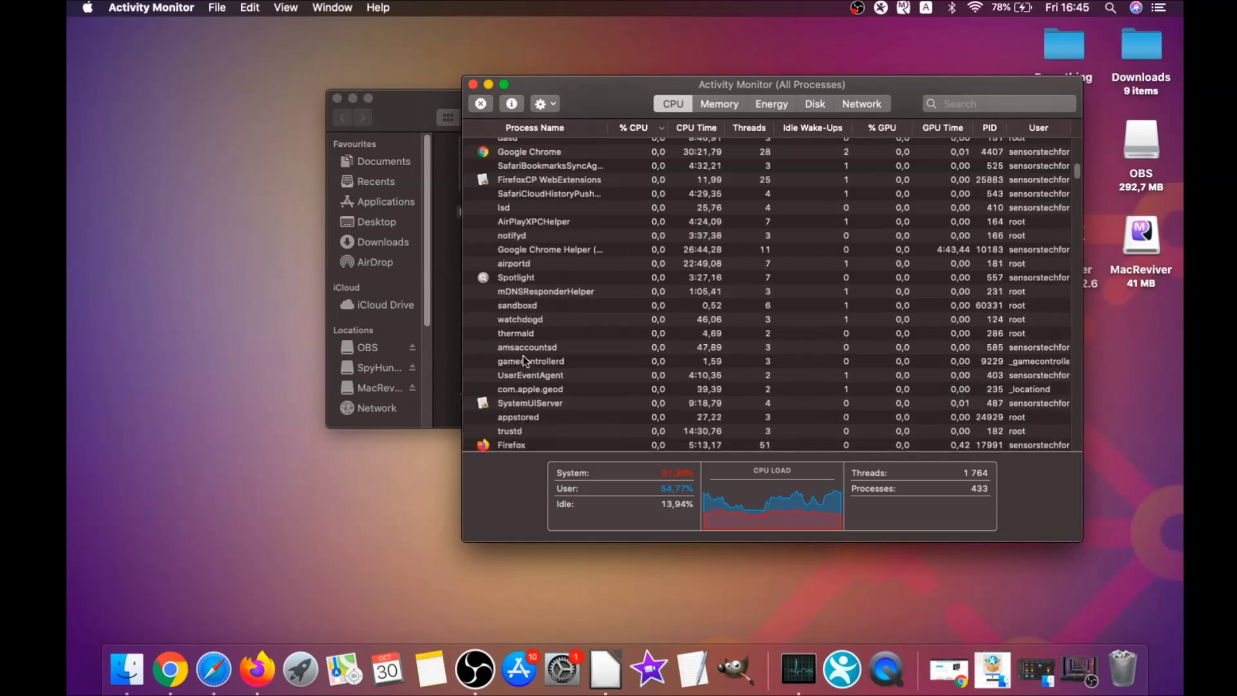
pyautogui.click(518, 266)
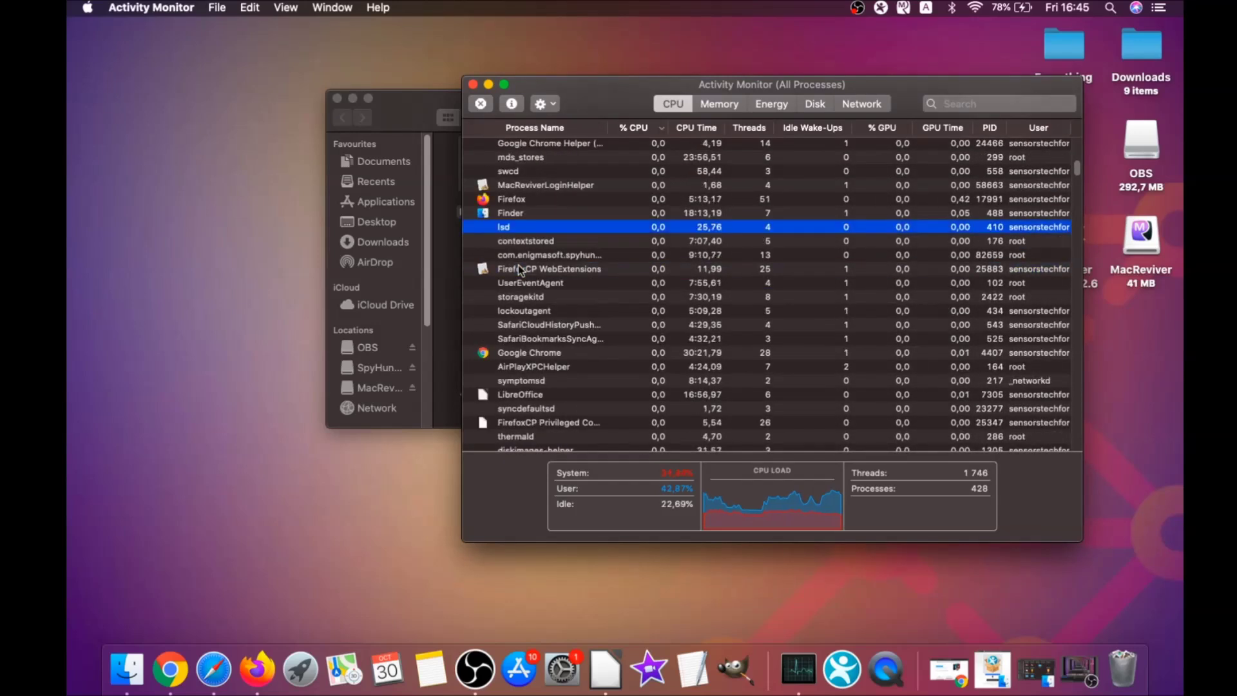
pyautogui.click(481, 103)
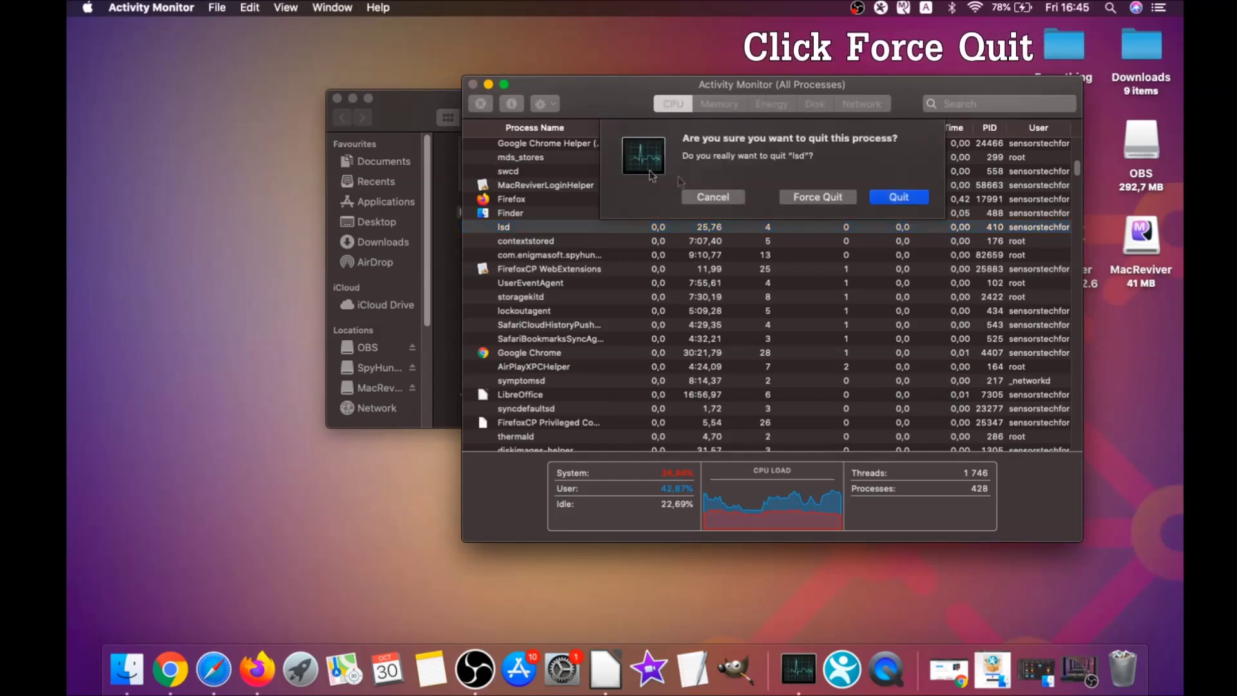
pyautogui.click(837, 199)
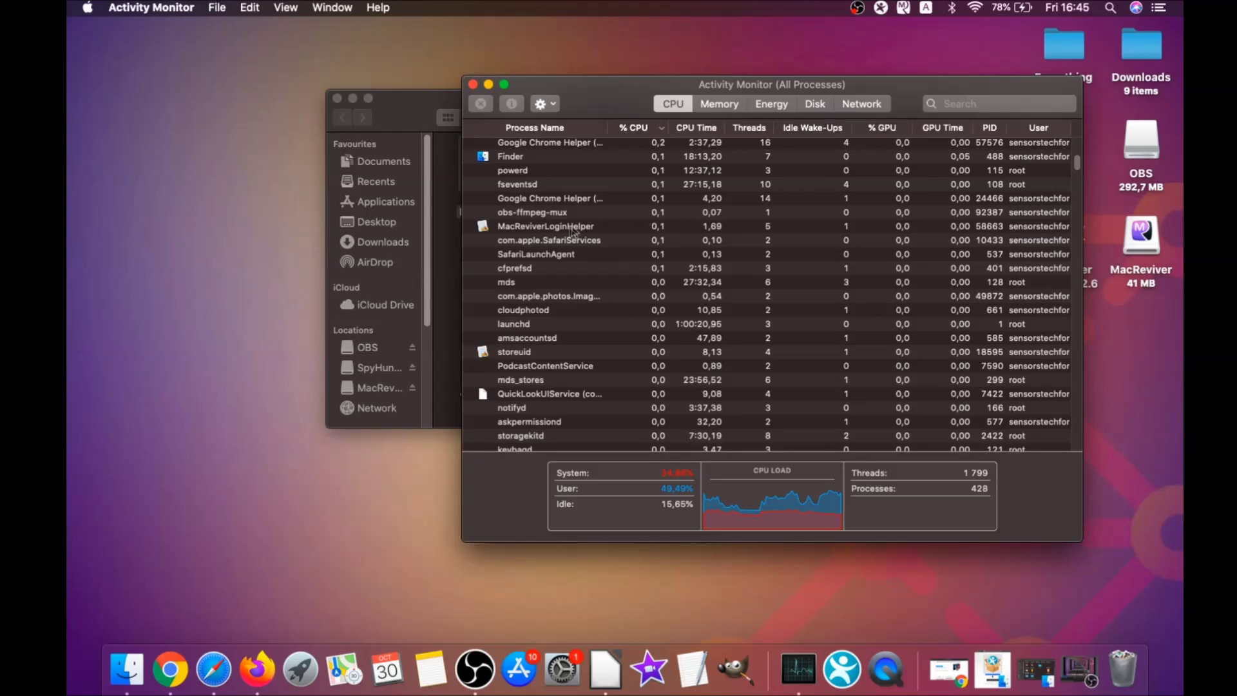
# Step: Force quit MacReviverLoginHelper, then close Activity Monitor and the Utilities window
pyautogui.click(569, 227)
pyautogui.click(481, 105)
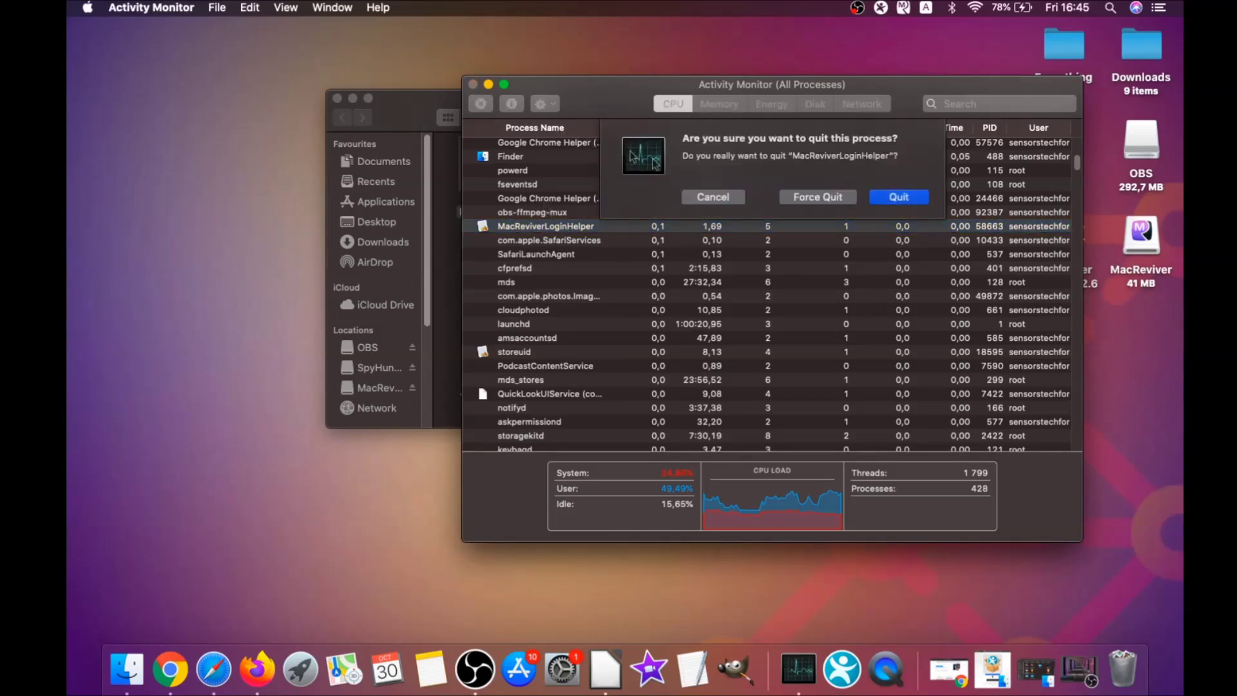
pyautogui.click(804, 197)
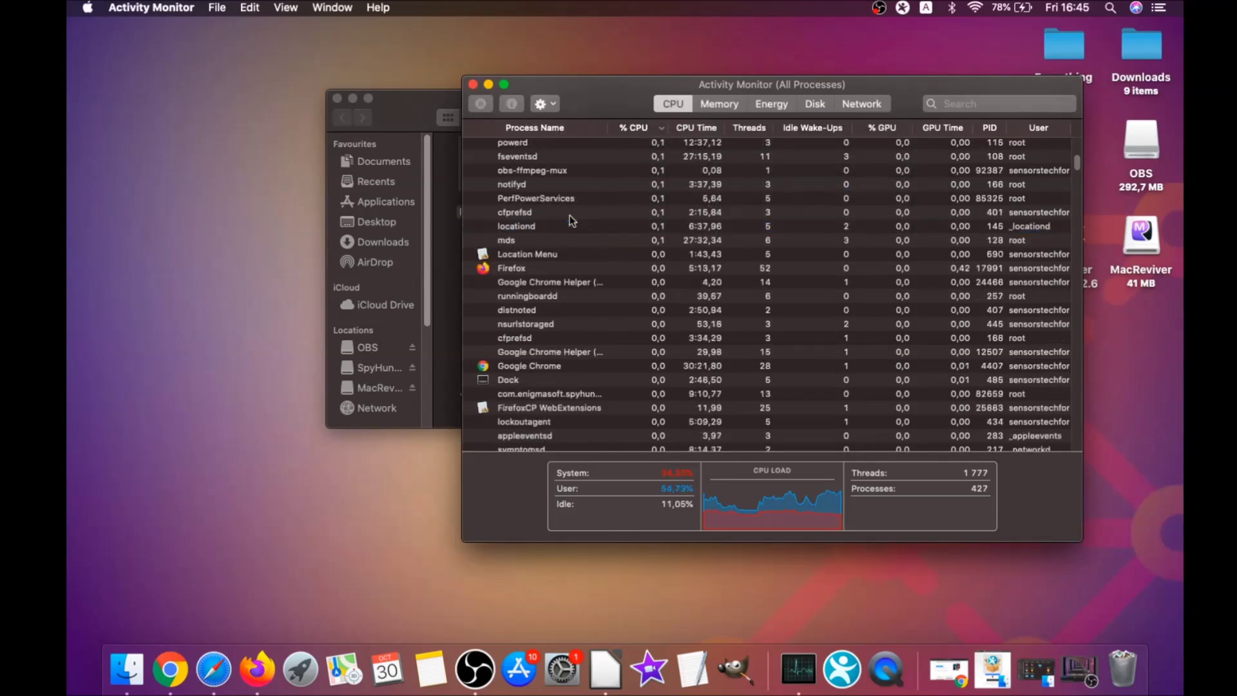
pyautogui.scroll(5, 571, 220)
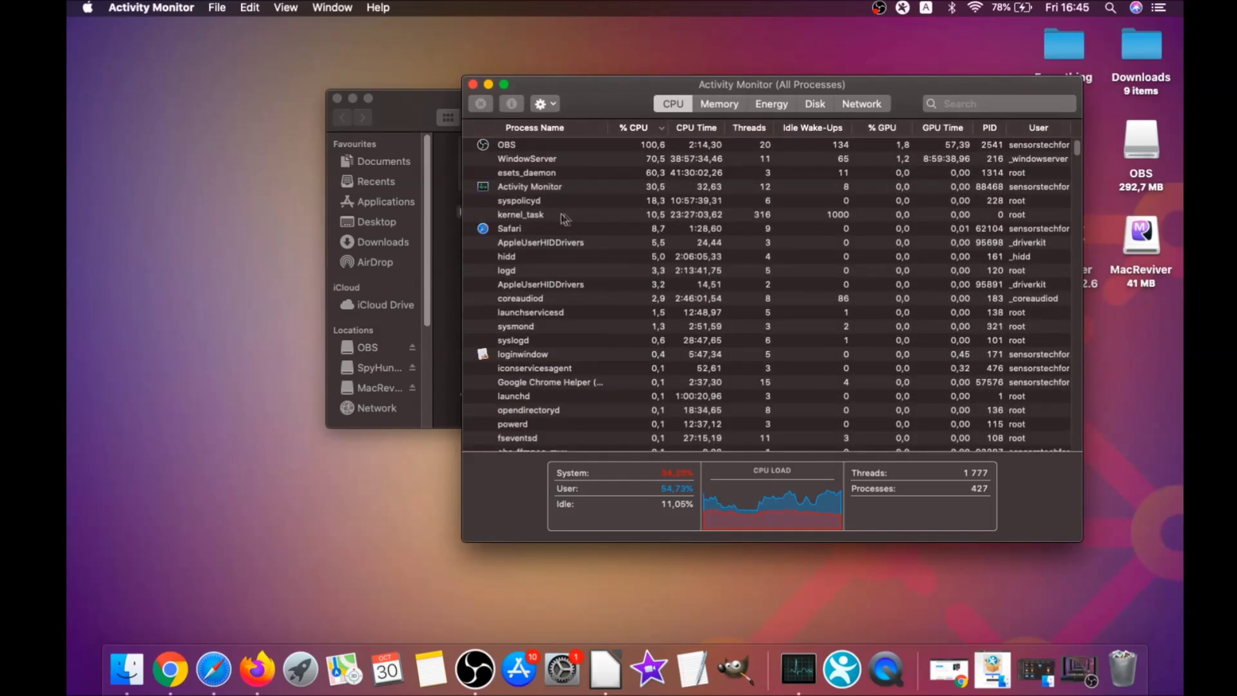
pyautogui.click(473, 84)
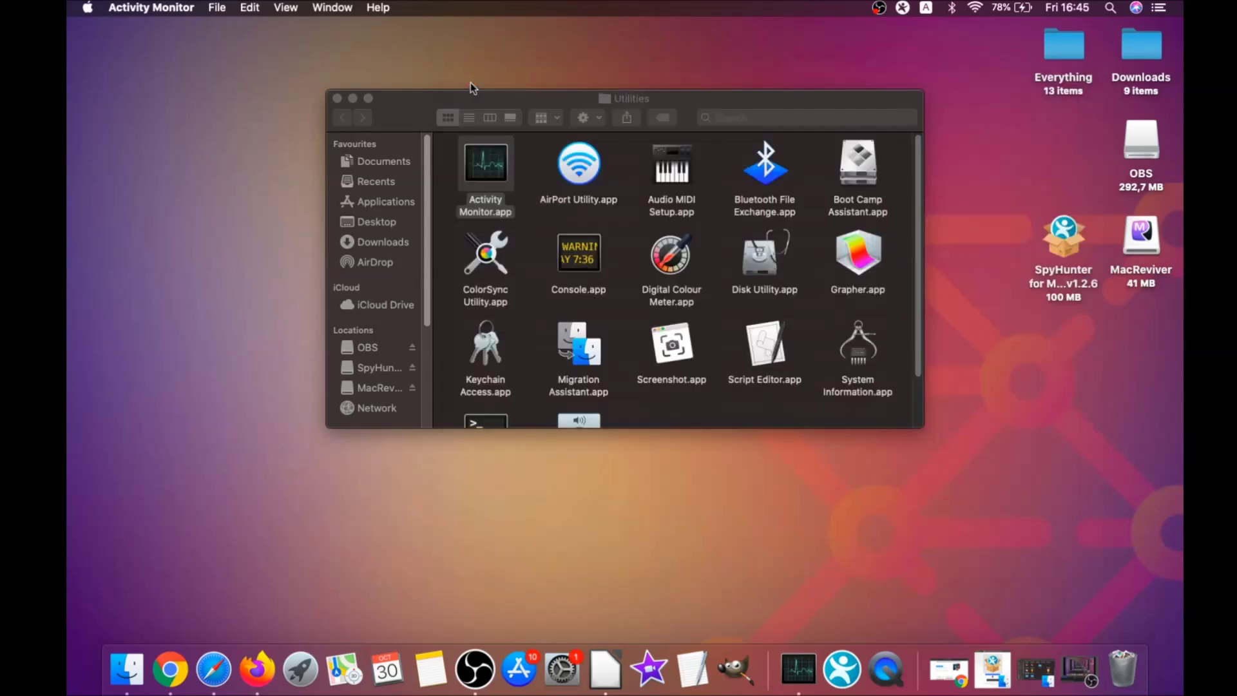
pyautogui.click(335, 99)
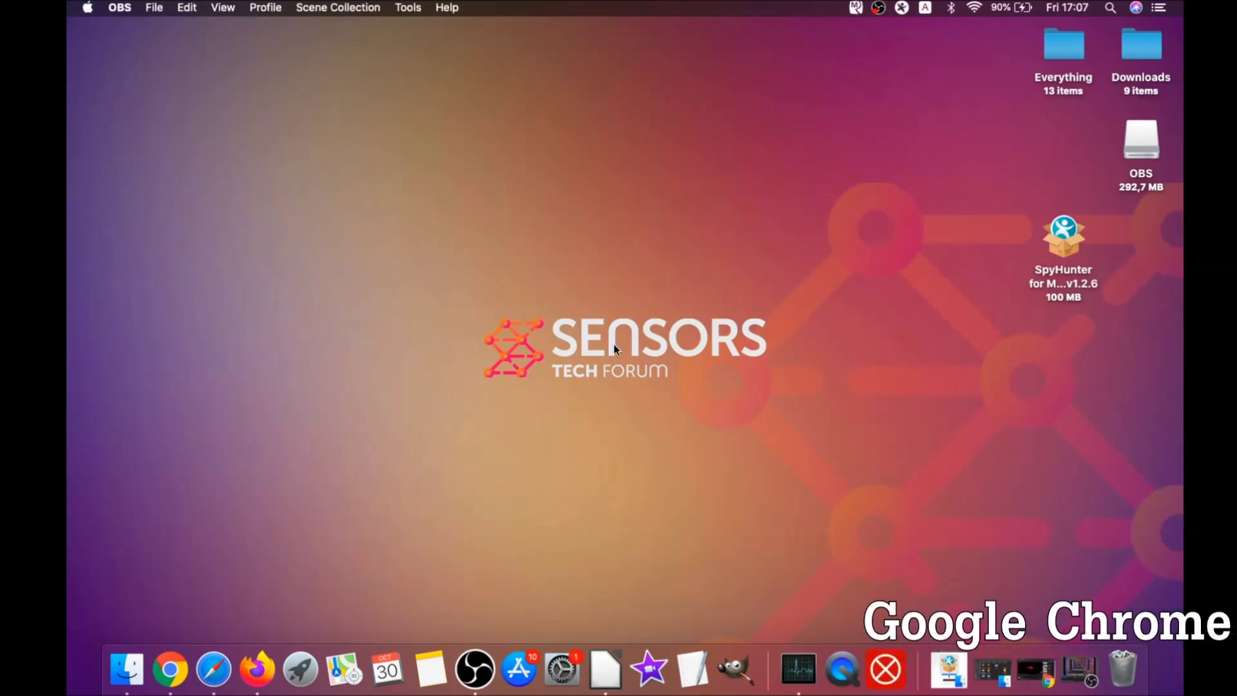
# Step: Clear Chrome's browsing data for All time via about://settings/clearBrowserData, keeping passwords unticked
pyautogui.click(170, 670)
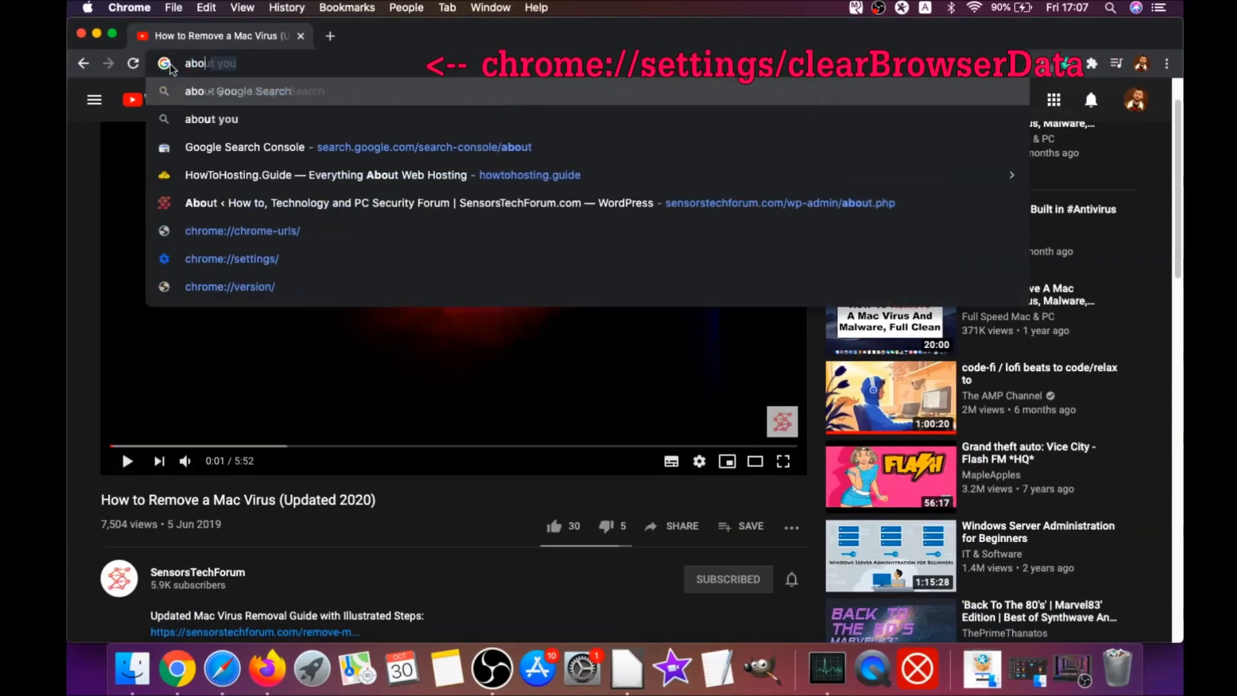
pyautogui.write(':/')
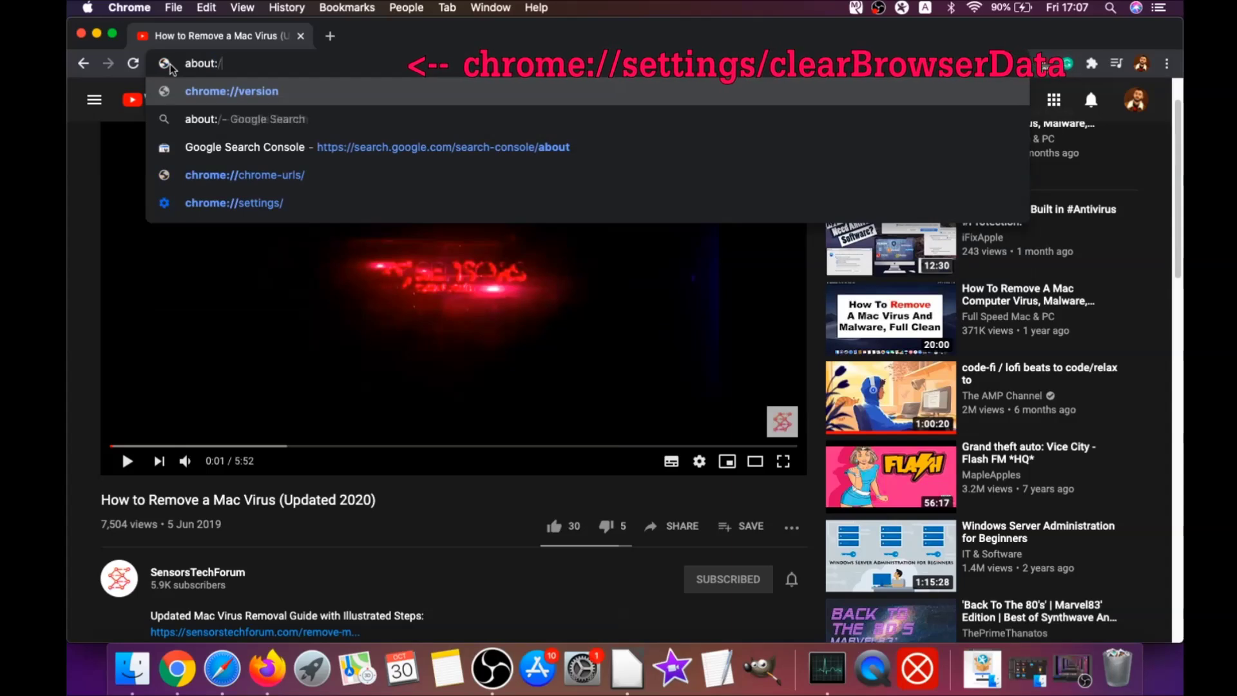
pyautogui.write('/settings')
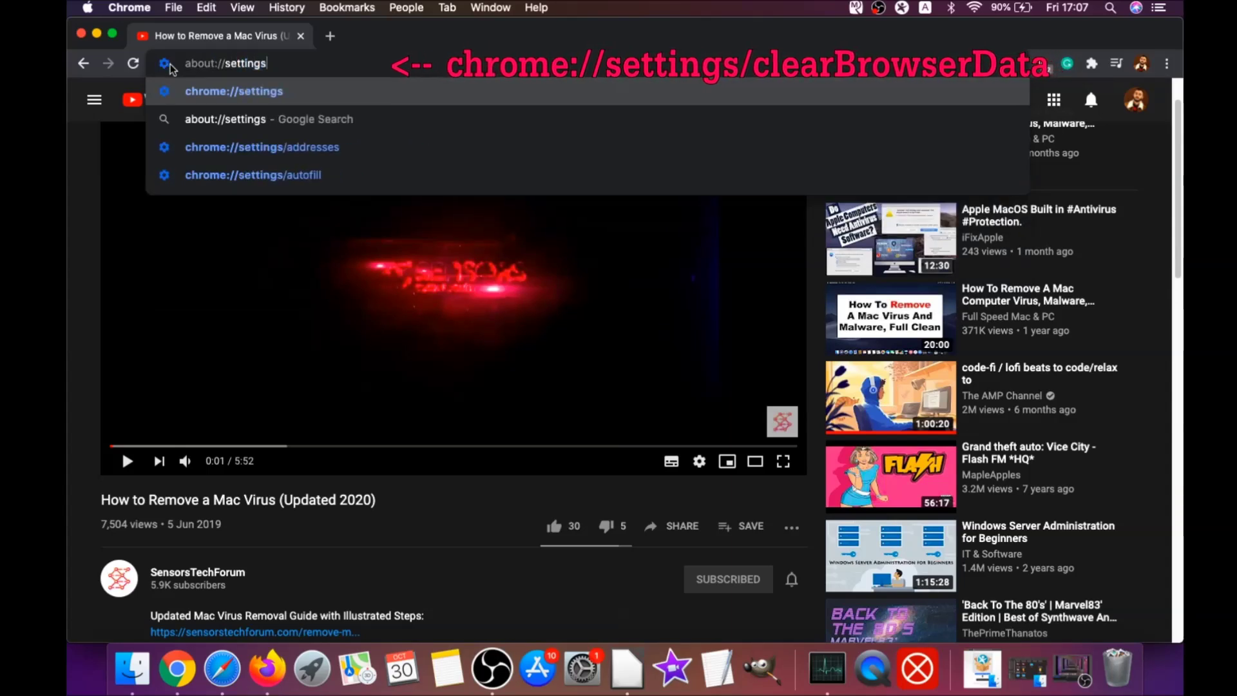
pyautogui.write('/clearBrows')
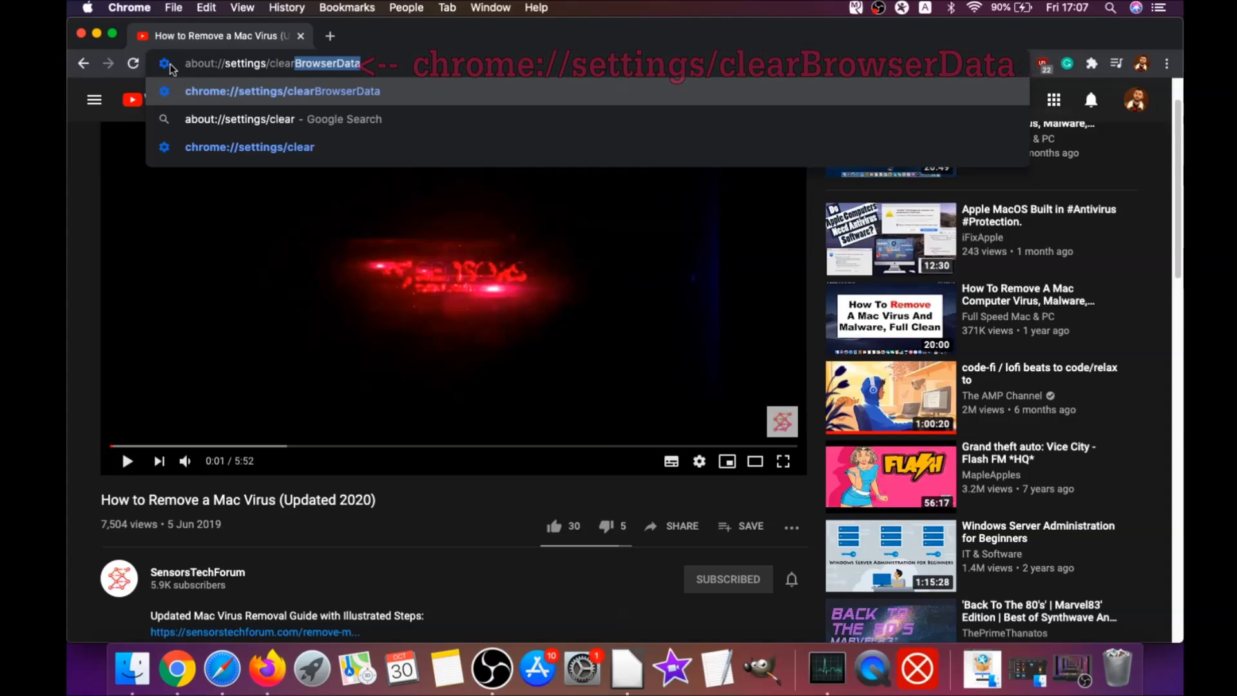
pyautogui.write('erData')
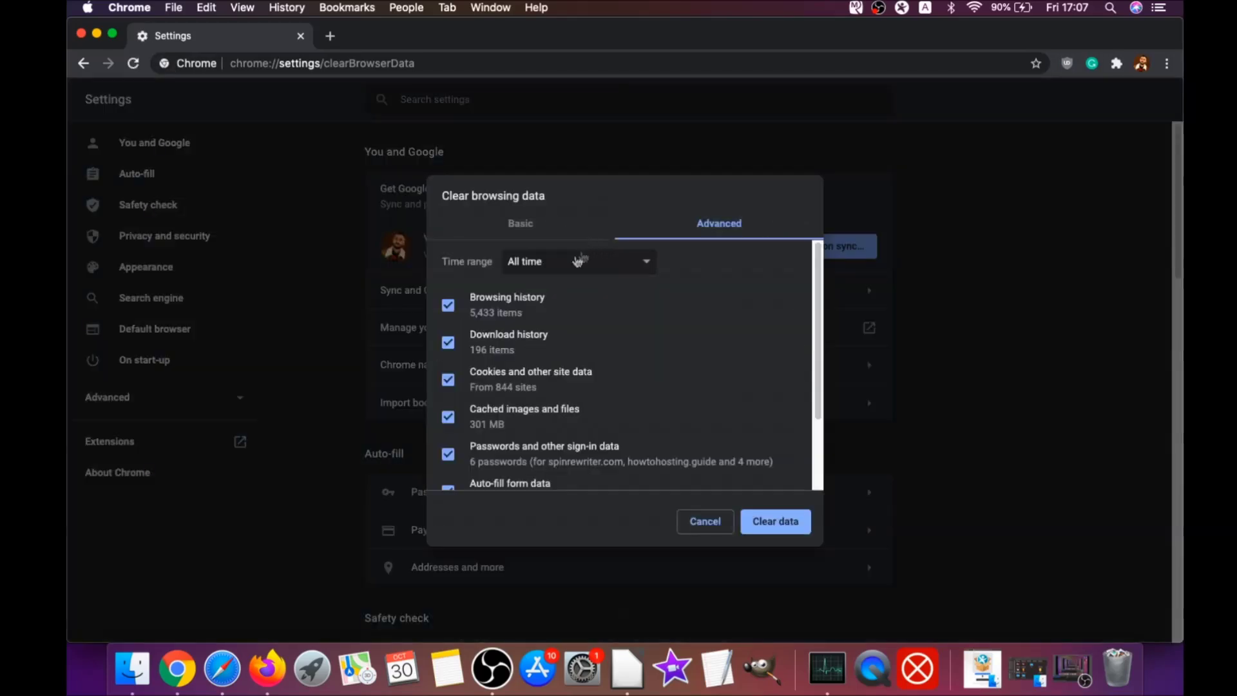
pyautogui.click(579, 260)
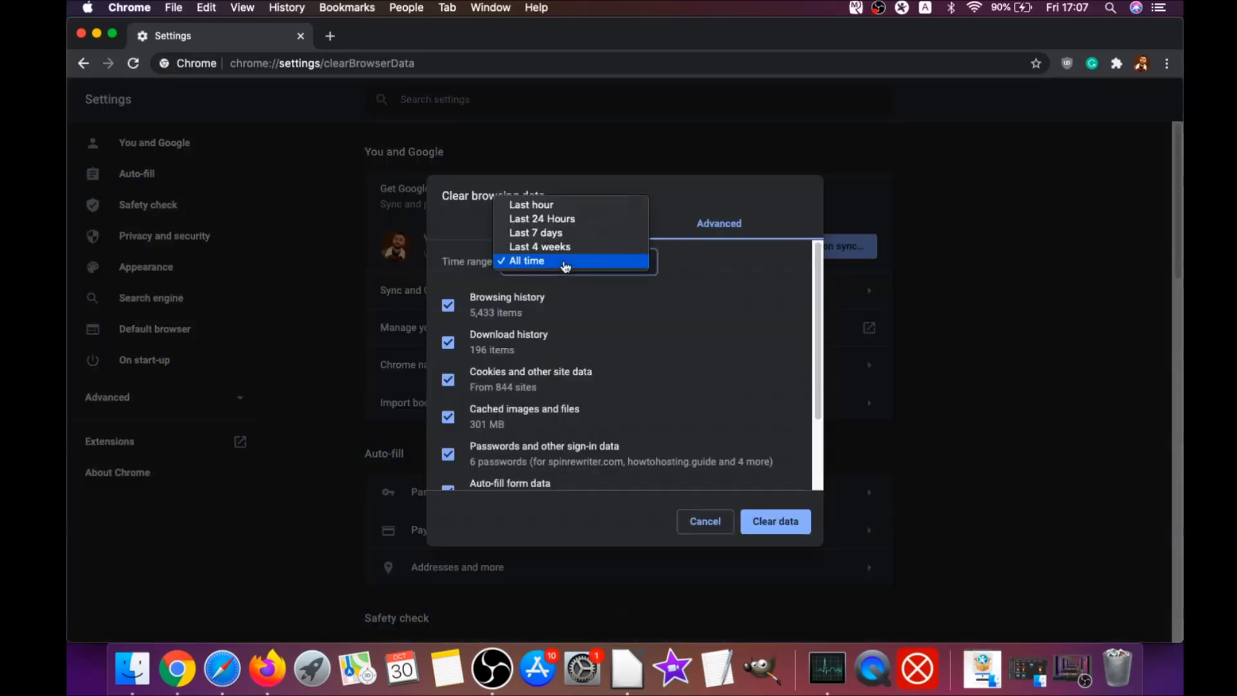
pyautogui.click(527, 262)
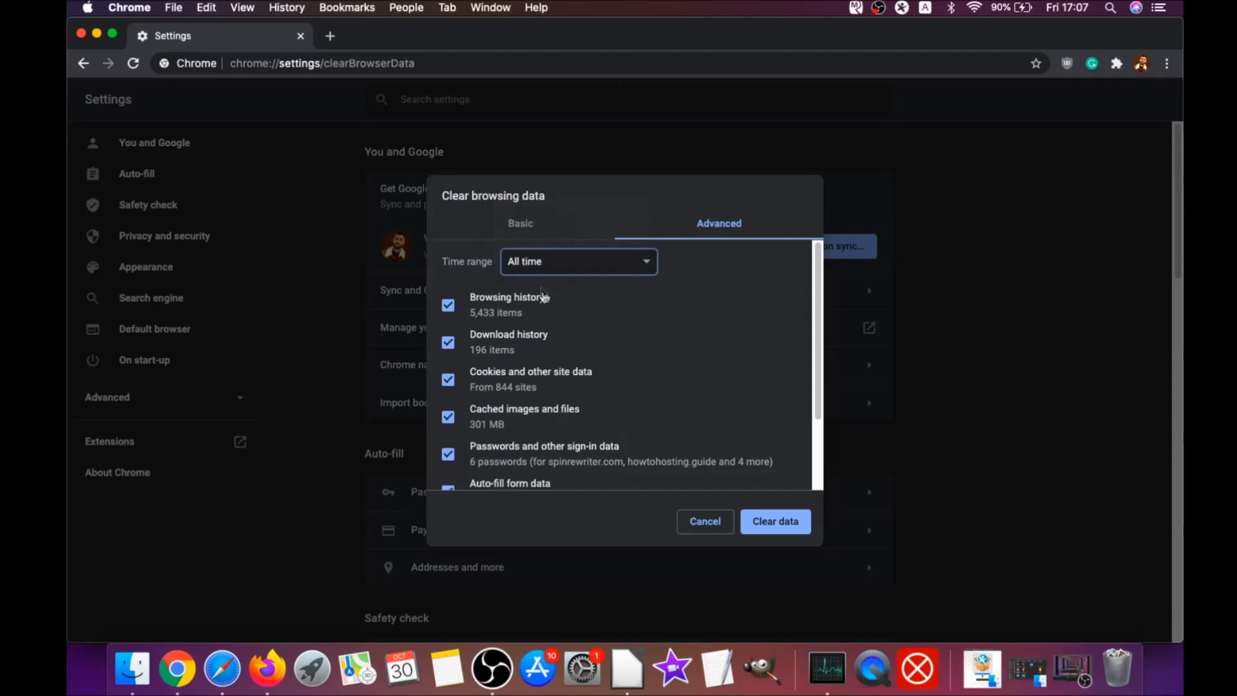
pyautogui.scroll(-1, 544, 303)
pyautogui.scroll(-2, 515, 335)
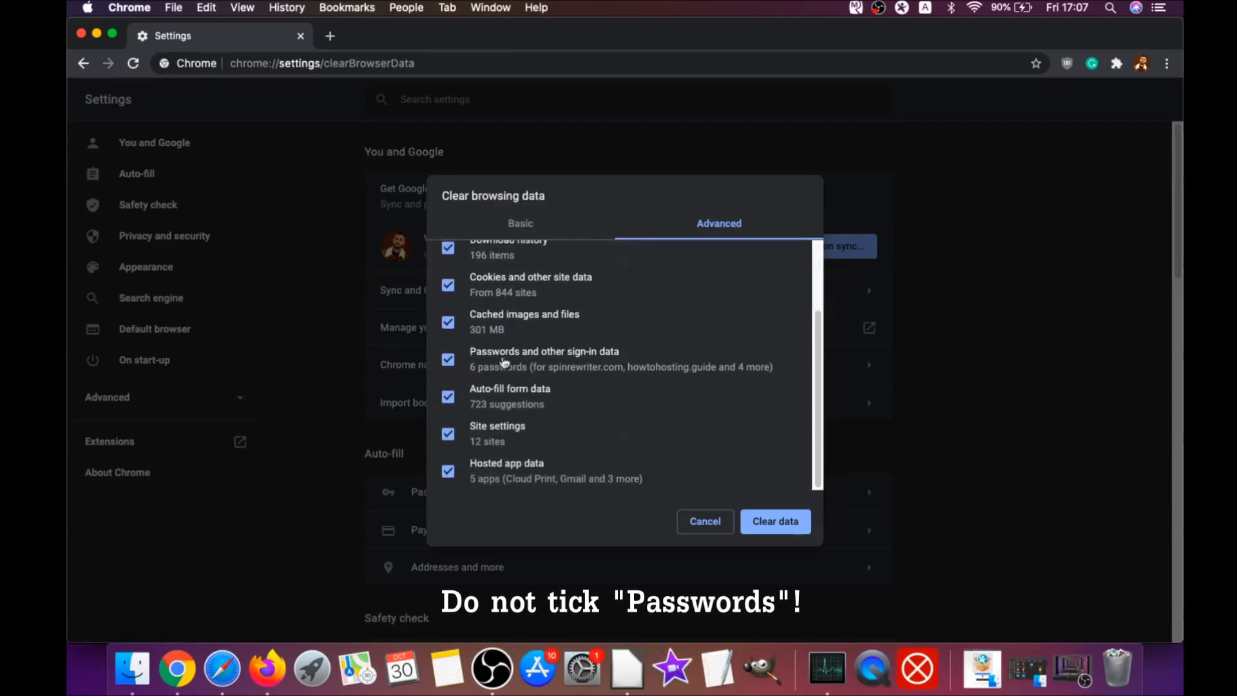
pyautogui.click(505, 363)
pyautogui.scroll(3, 506, 341)
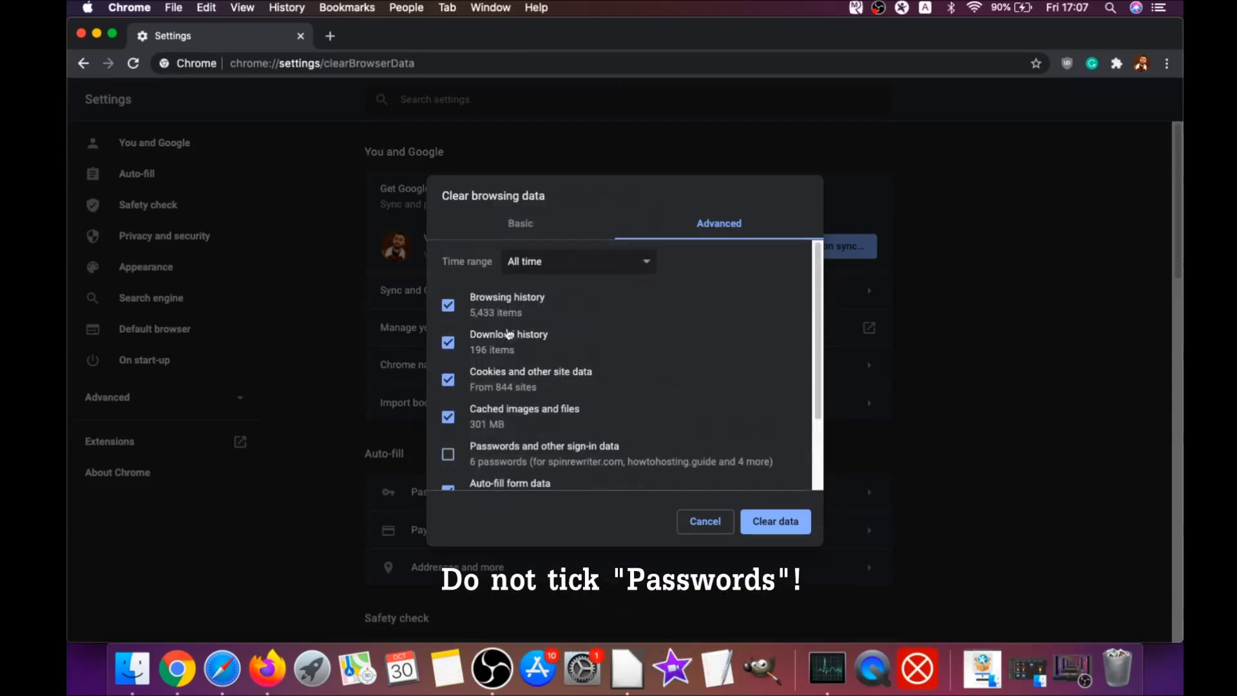
pyautogui.scroll(-3, 499, 386)
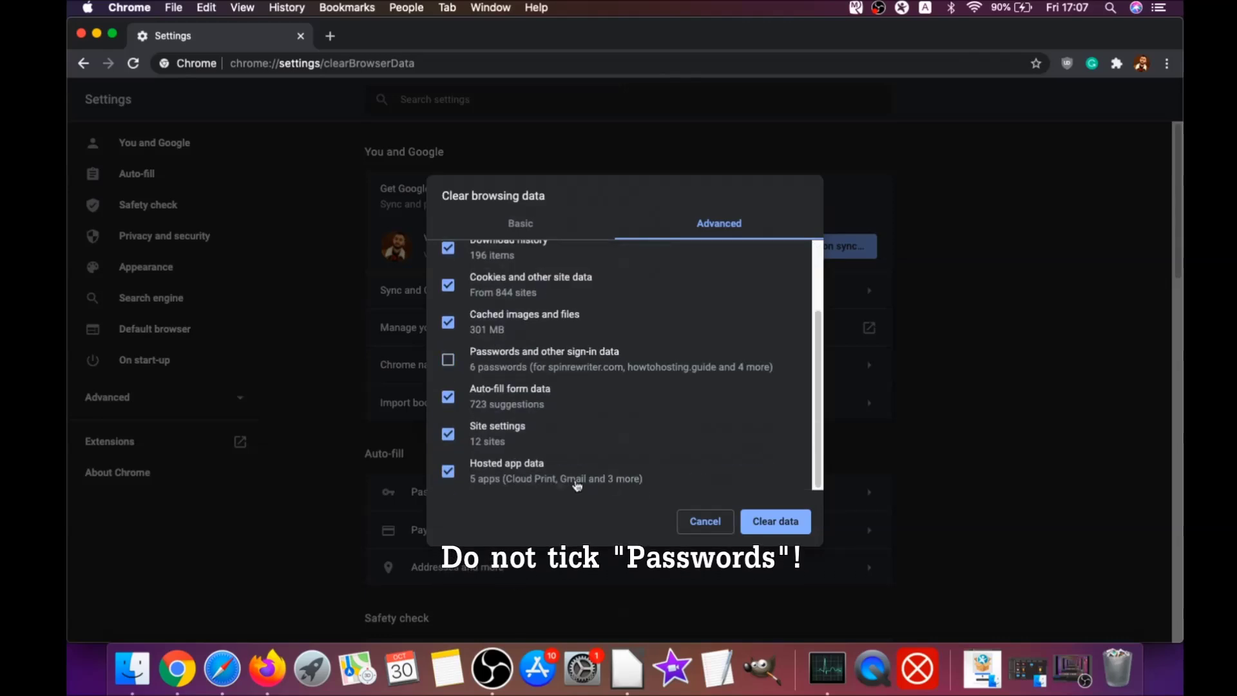
pyautogui.click(769, 522)
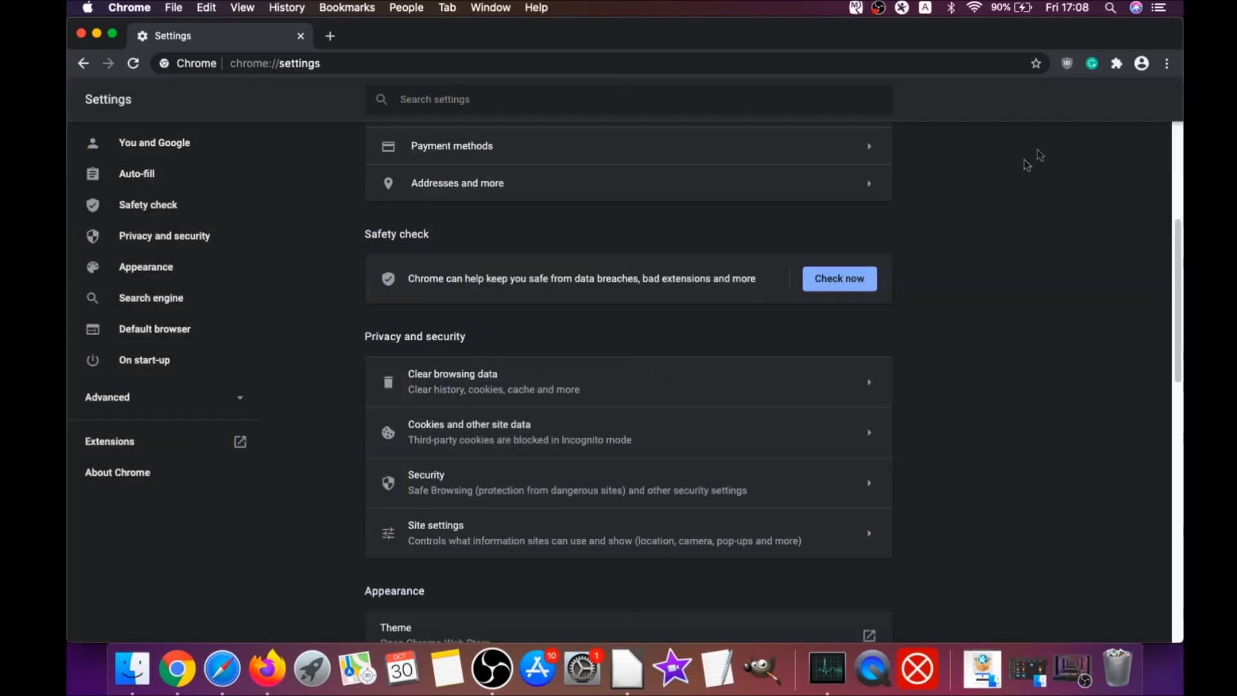
# Step: Remove the uBlock Origin extension from Chrome's extensions page and minimise Chrome
pyautogui.click(1167, 64)
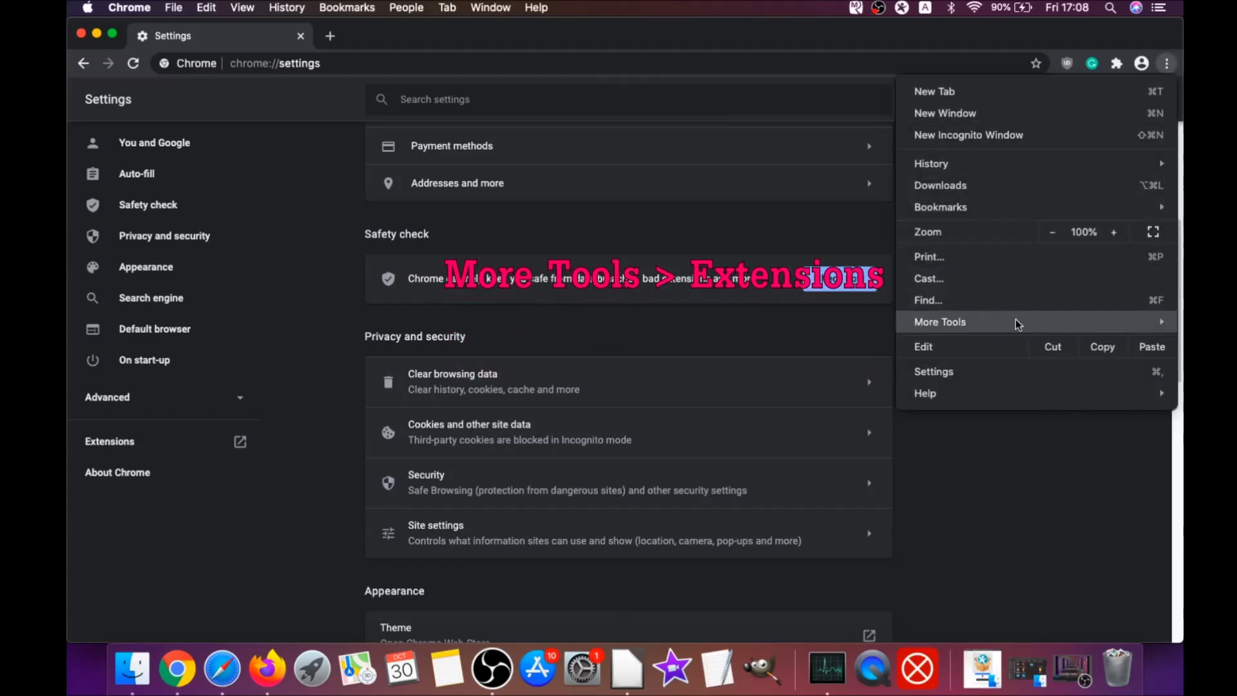
pyautogui.moveTo(1017, 323)
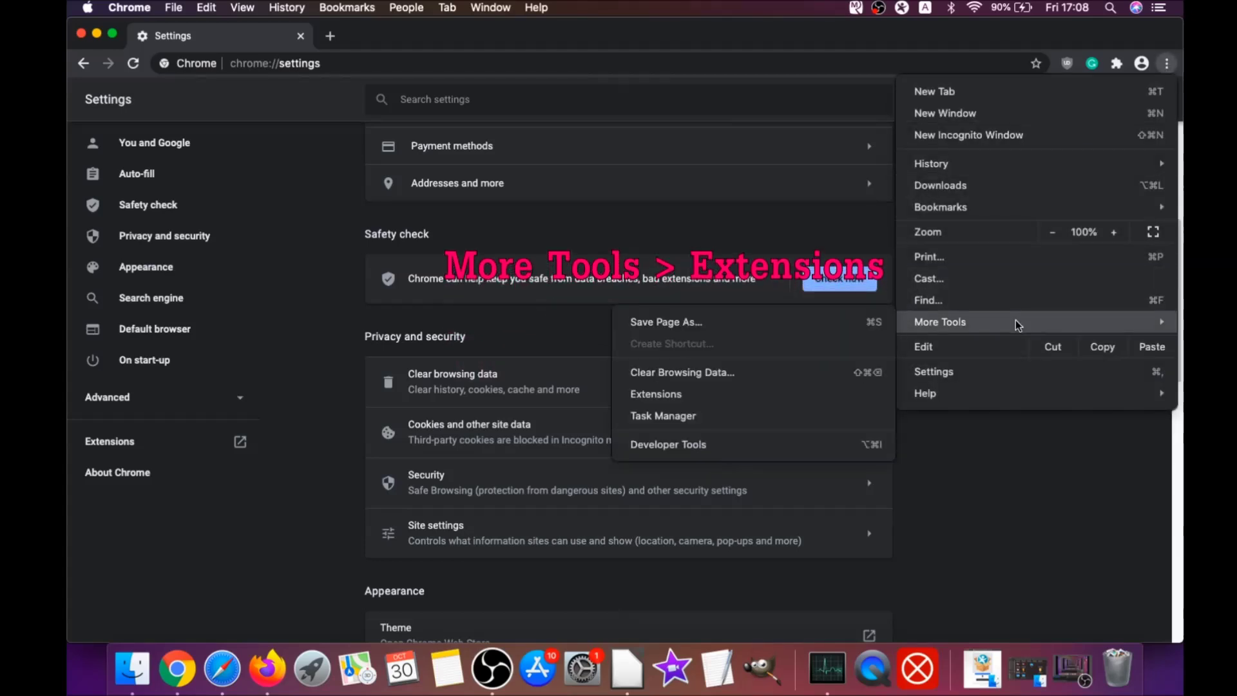
pyautogui.click(701, 396)
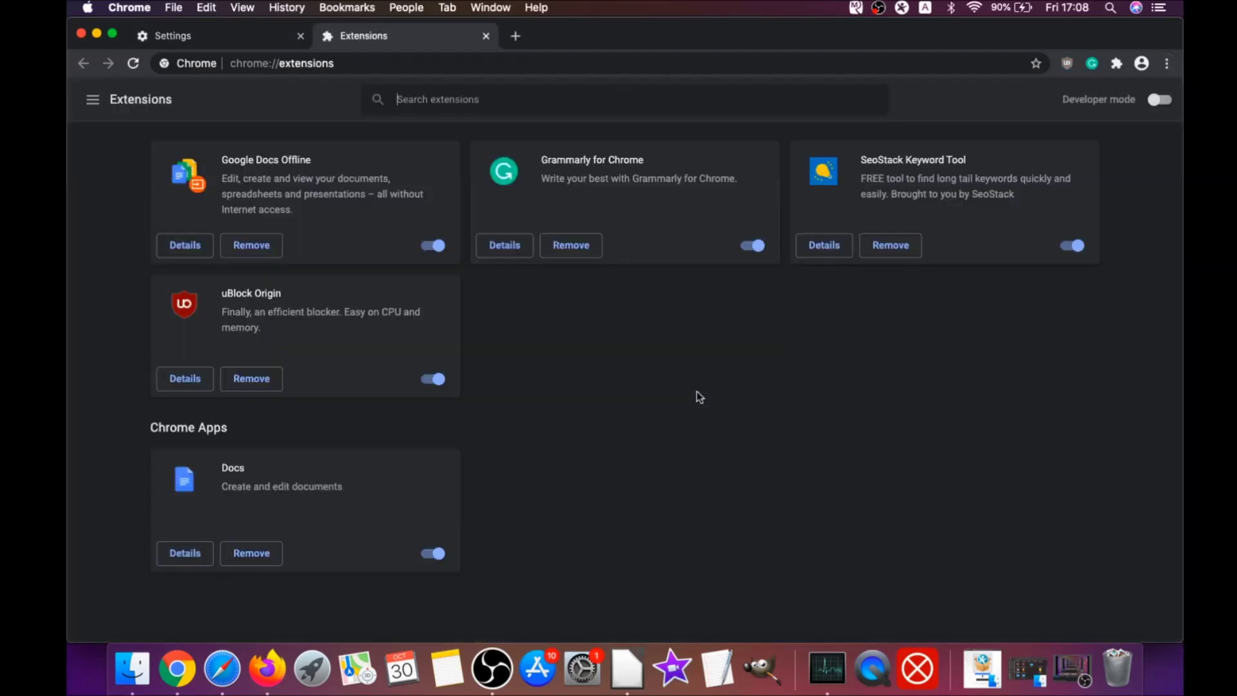
pyautogui.click(243, 383)
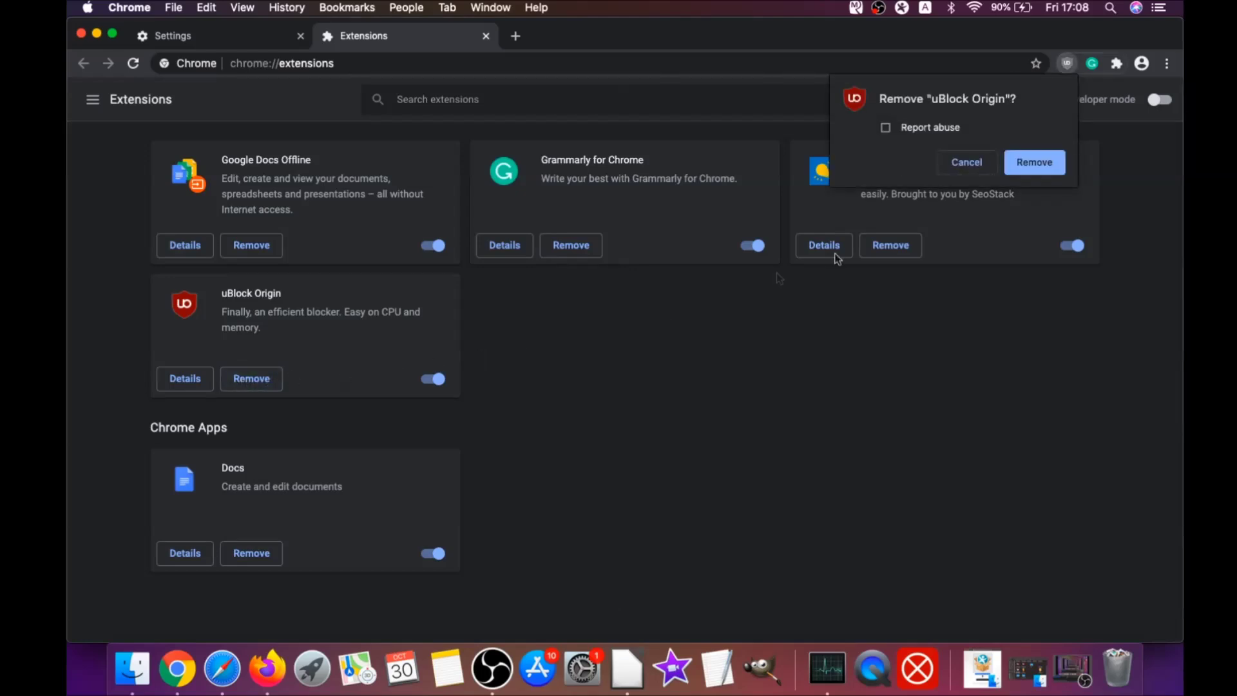
pyautogui.click(1050, 162)
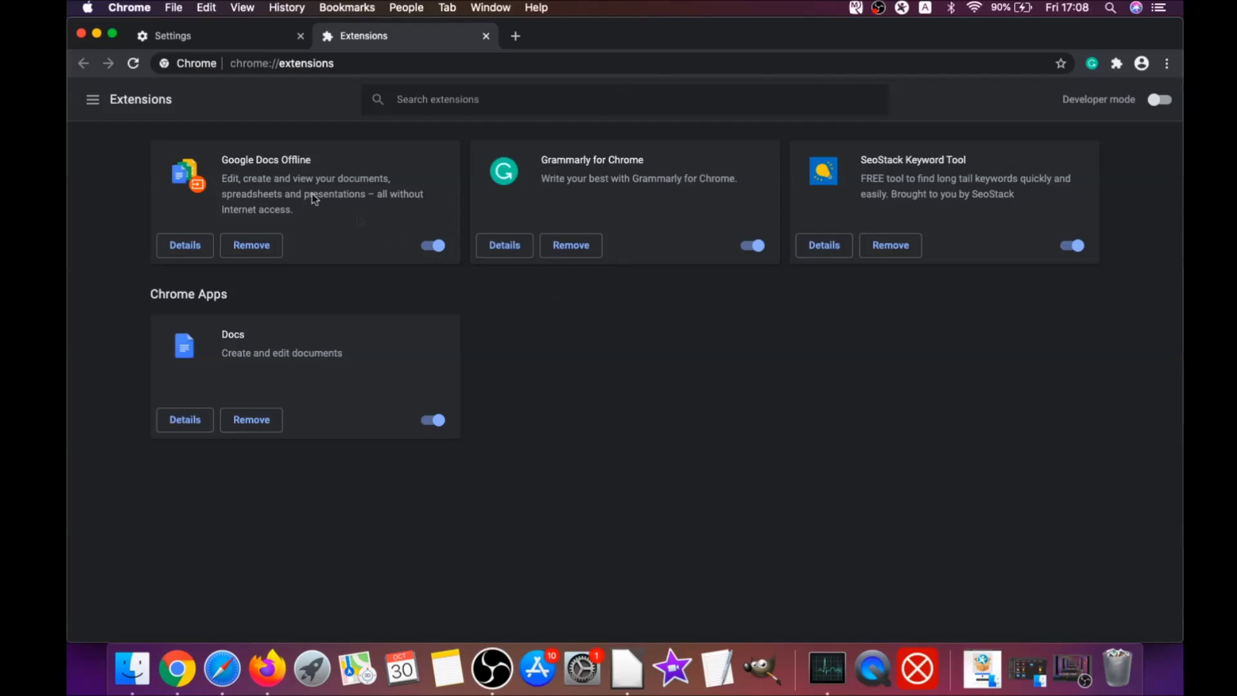
pyautogui.click(97, 33)
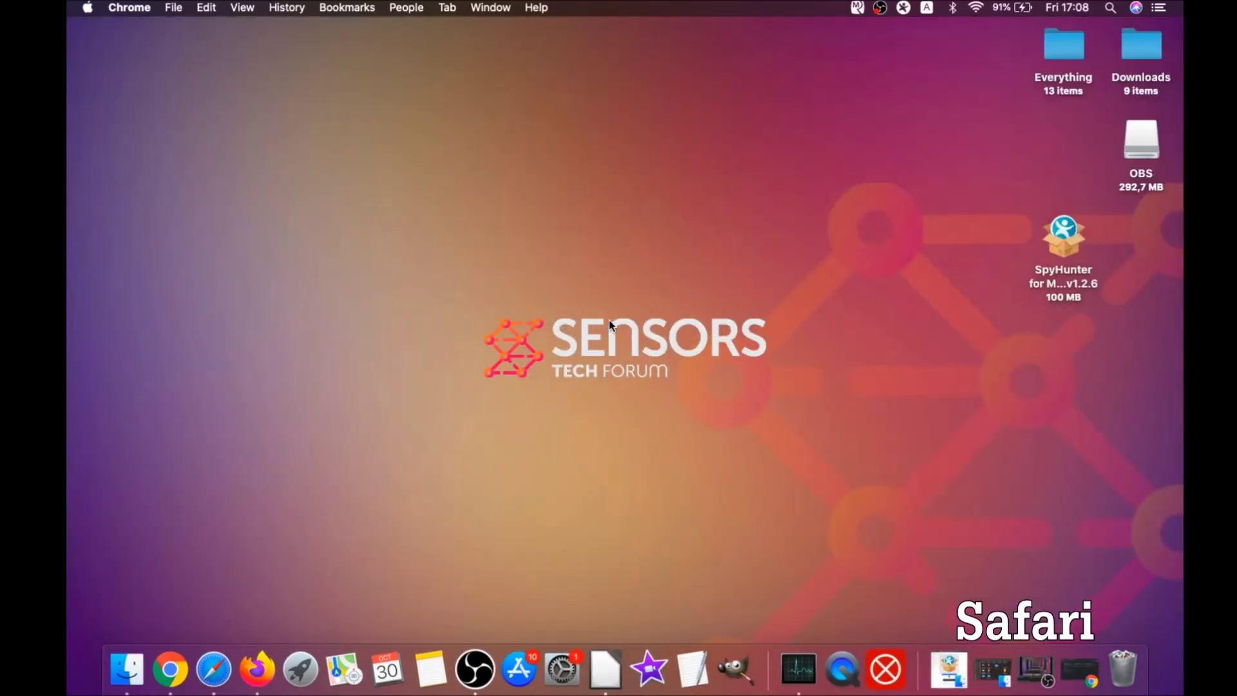
pyautogui.click(214, 668)
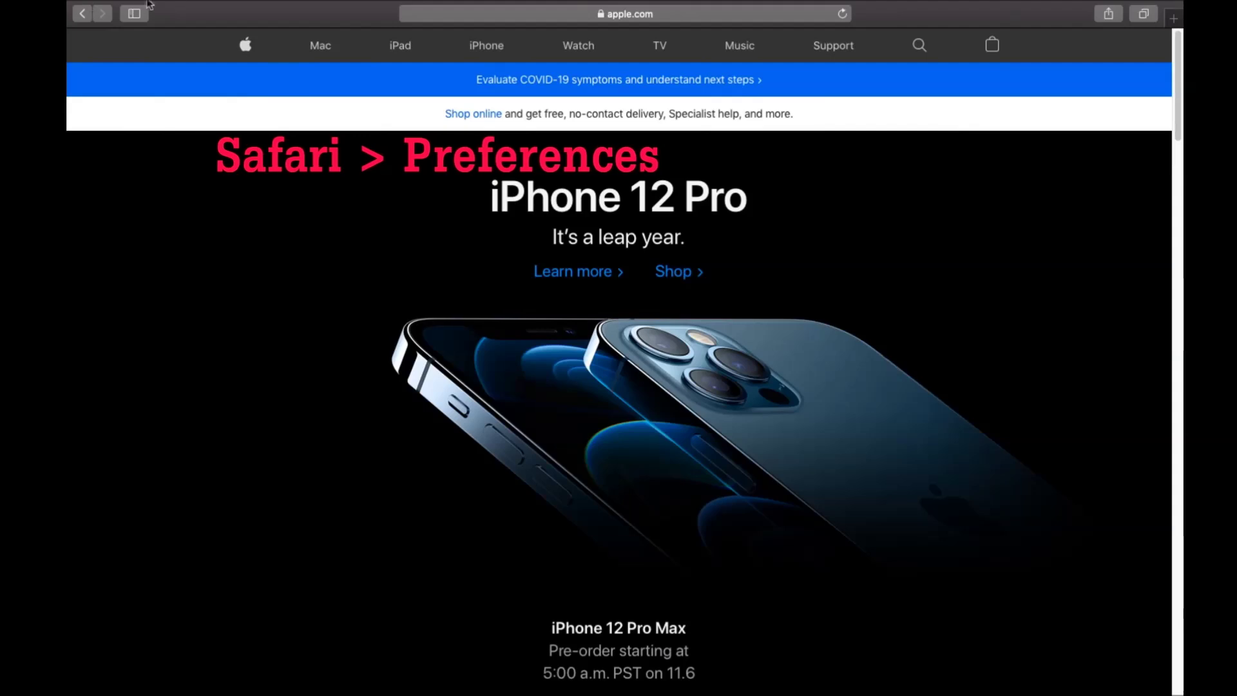
pyautogui.moveTo(149, 2)
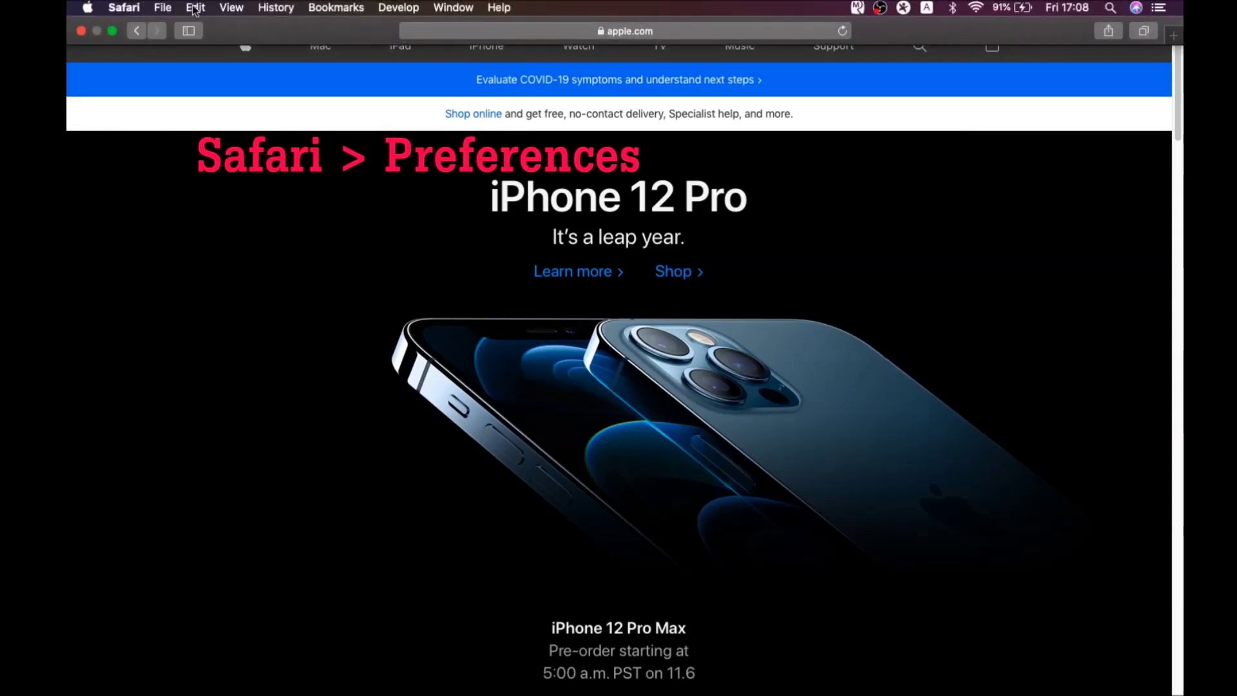
pyautogui.click(123, 8)
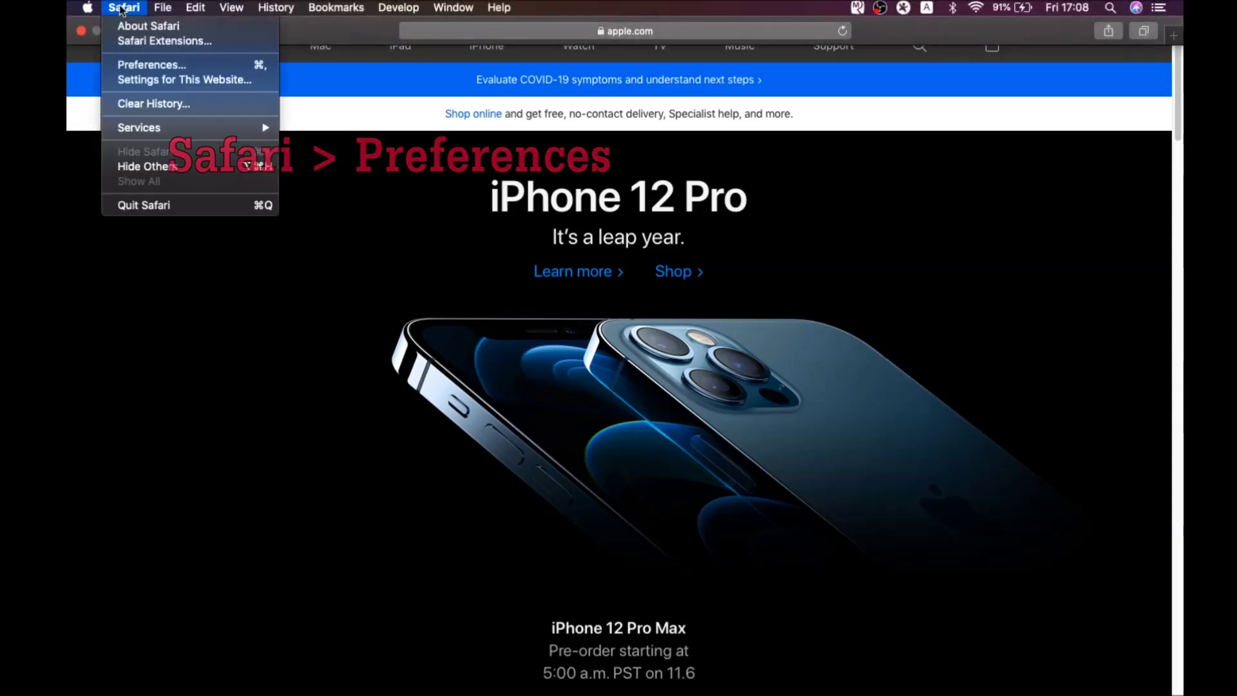
pyautogui.click(157, 67)
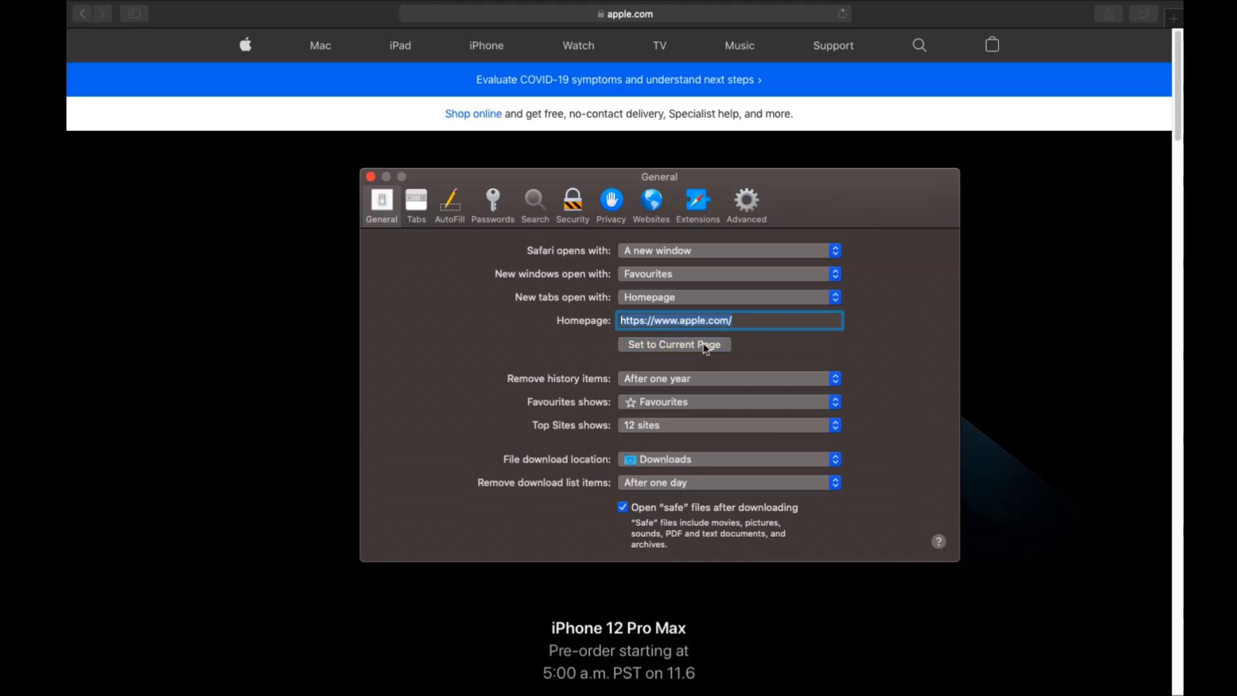
pyautogui.click(734, 320)
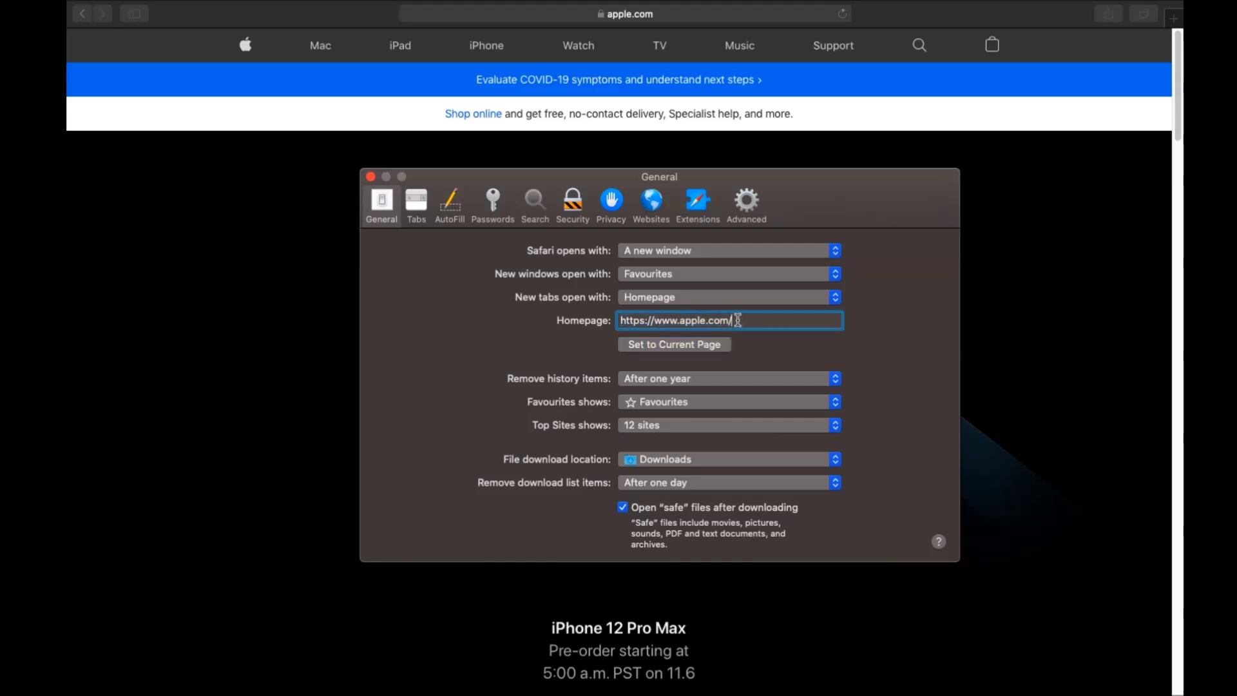
# Step: Set Safari's search engine to Google and uninstall the Porn Block Plus Extension
pyautogui.click(538, 202)
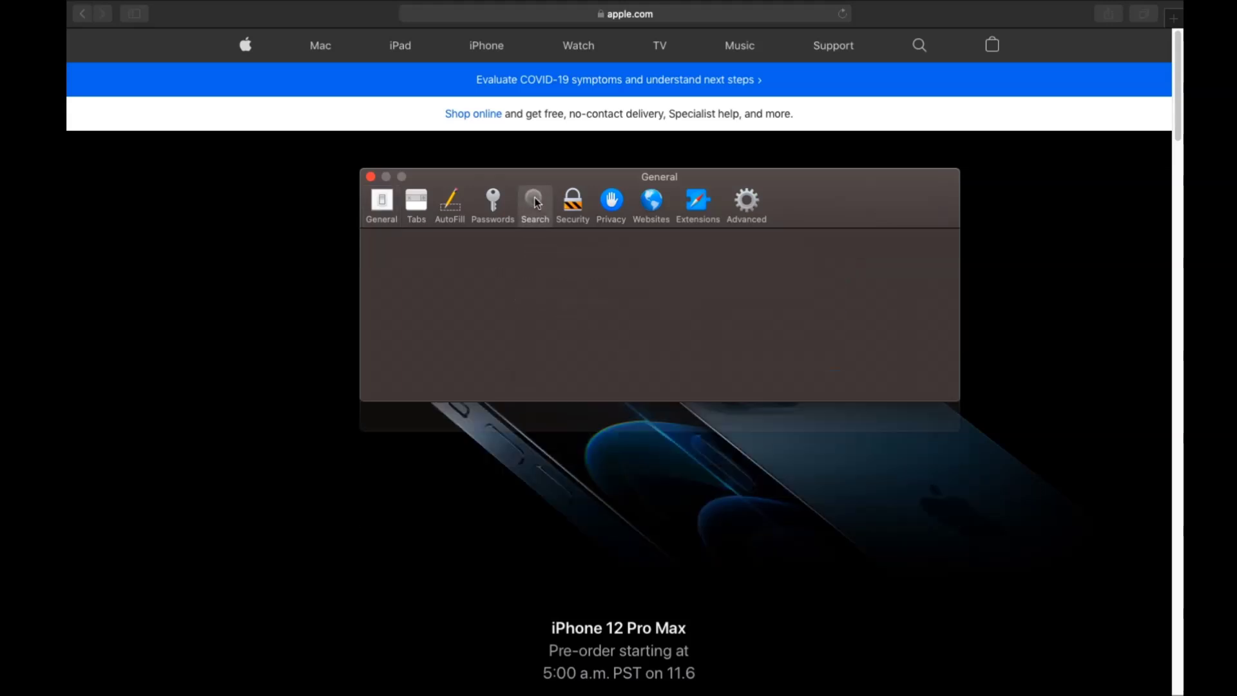
pyautogui.click(594, 251)
pyautogui.click(604, 279)
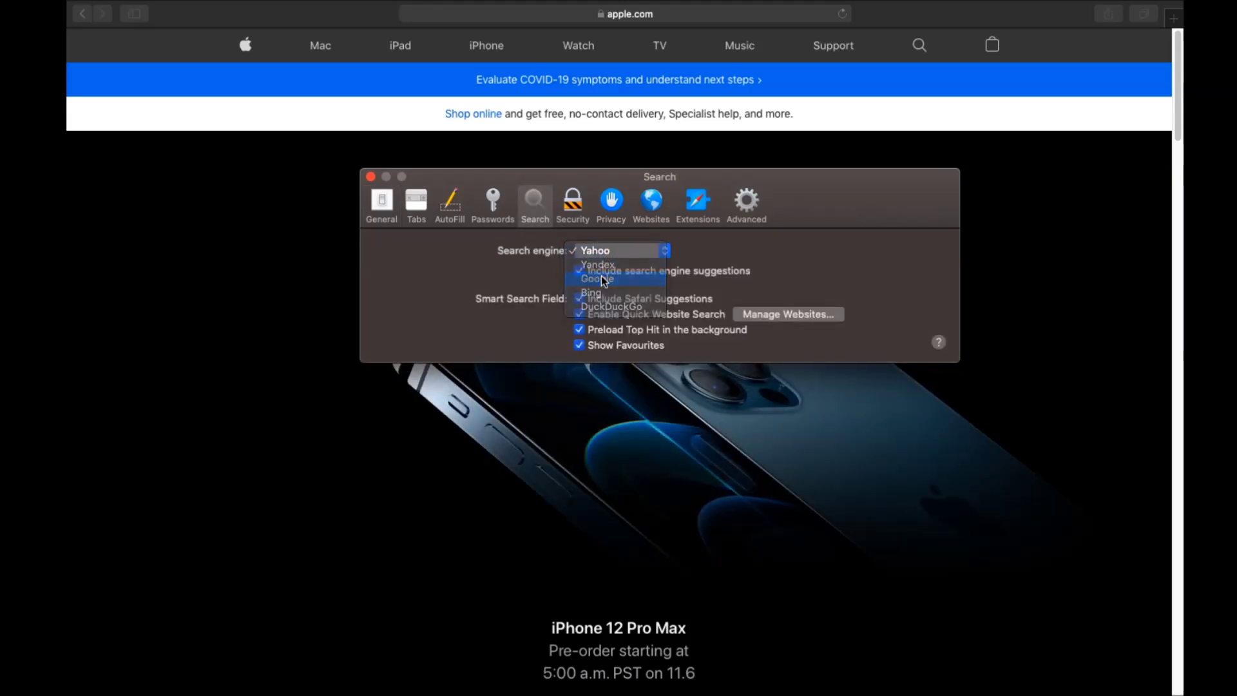
pyautogui.click(694, 206)
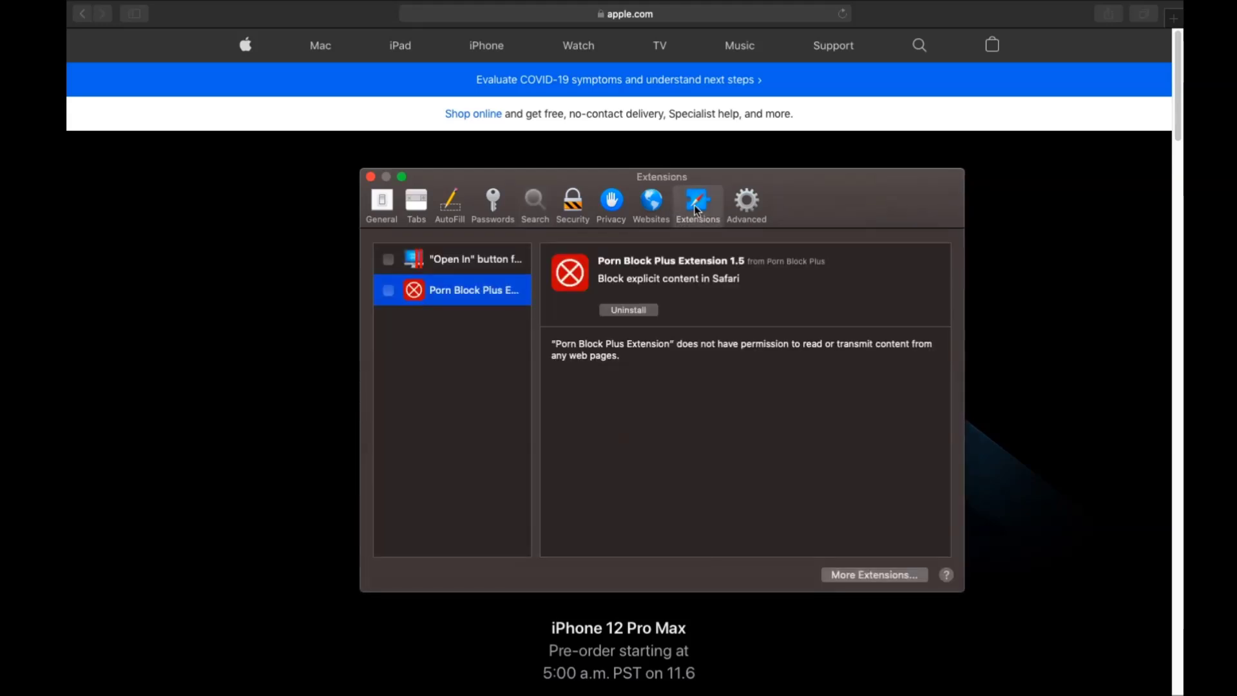
pyautogui.click(624, 312)
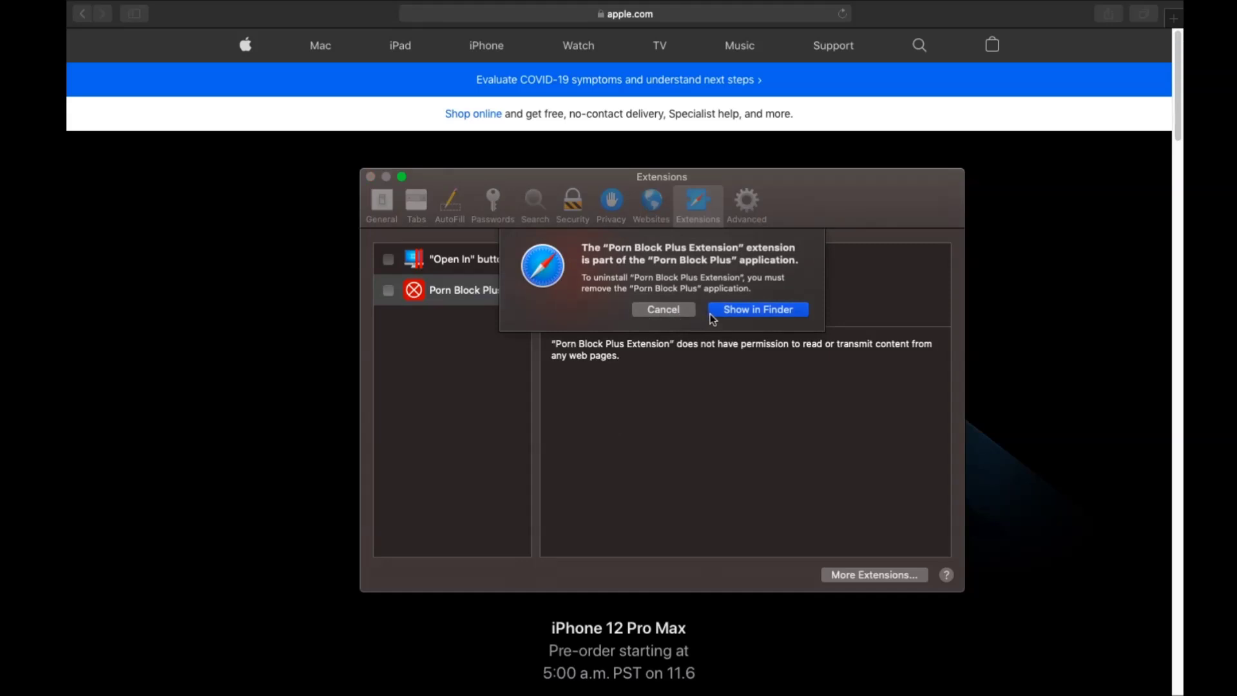
# Step: Move Porn Block Plus.app from Applications to the Bin, authorising with the admin password
pyautogui.click(714, 312)
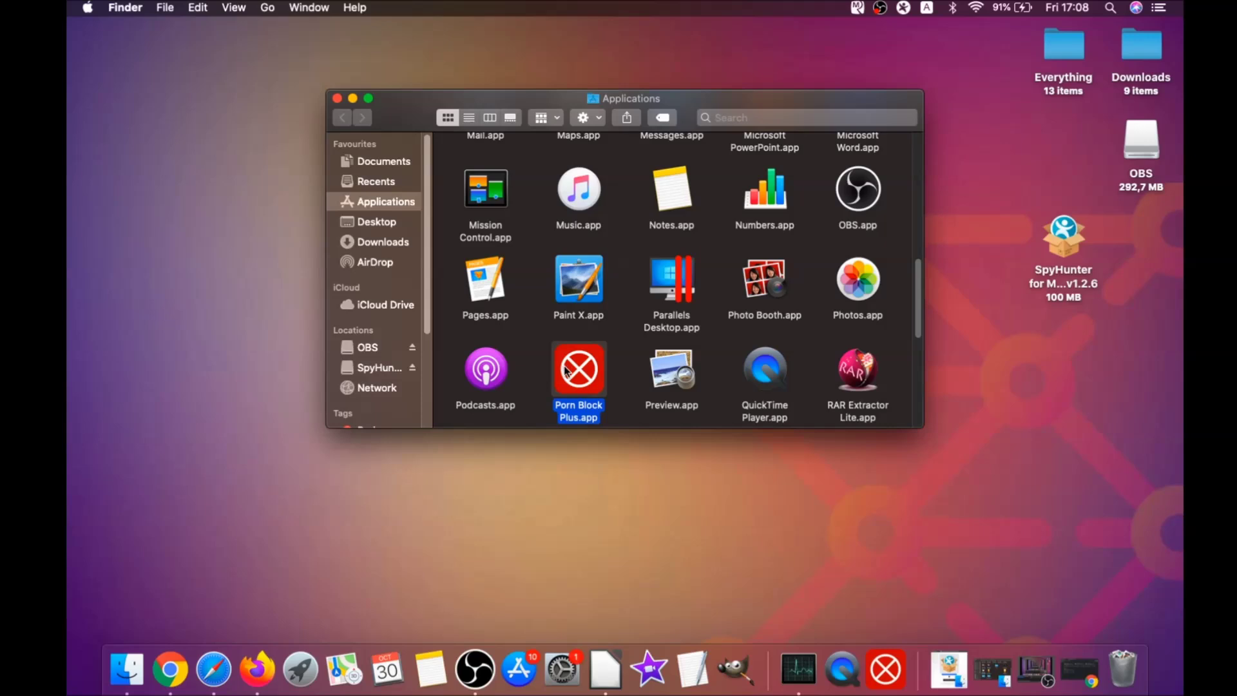
pyautogui.moveTo(566, 370); pyautogui.dragTo(1123, 662)
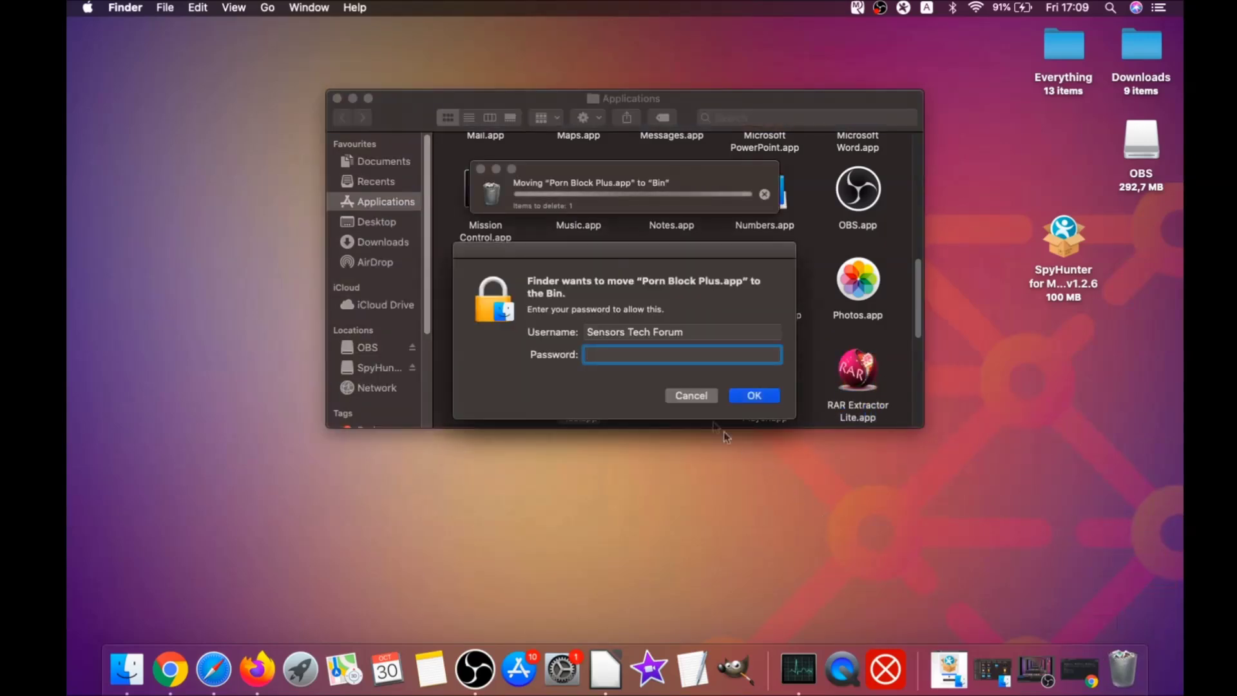
pyautogui.write('****')
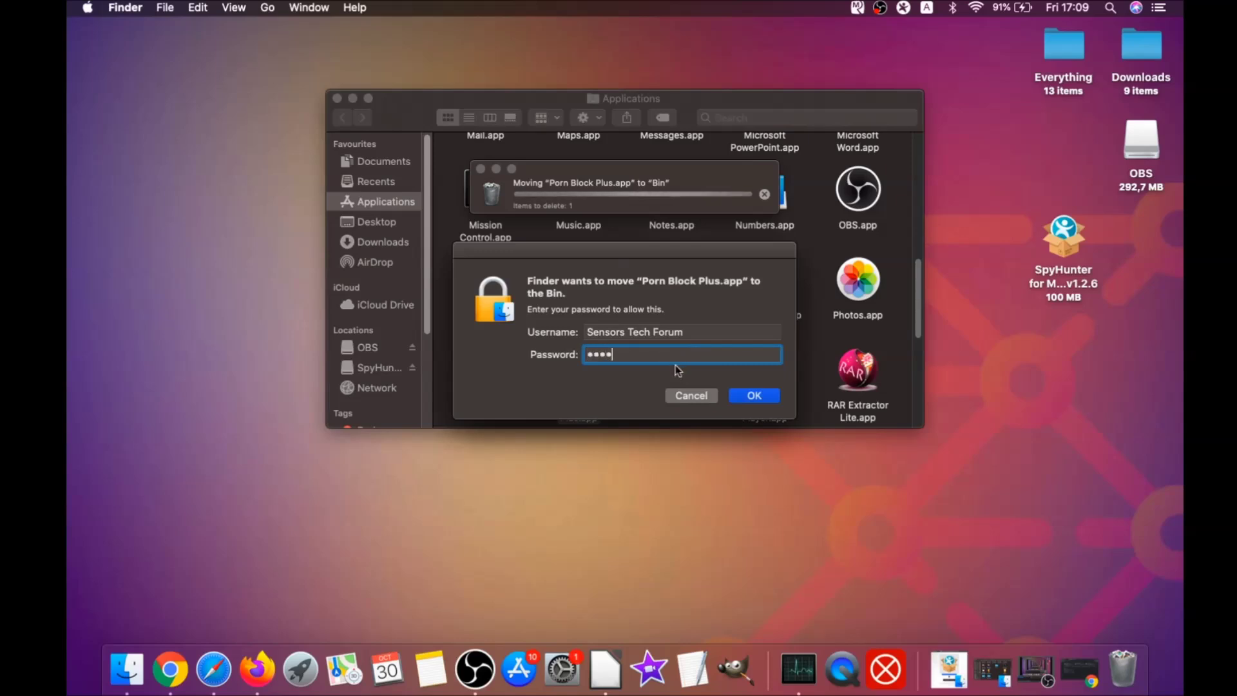
pyautogui.write('****')
pyautogui.click(742, 395)
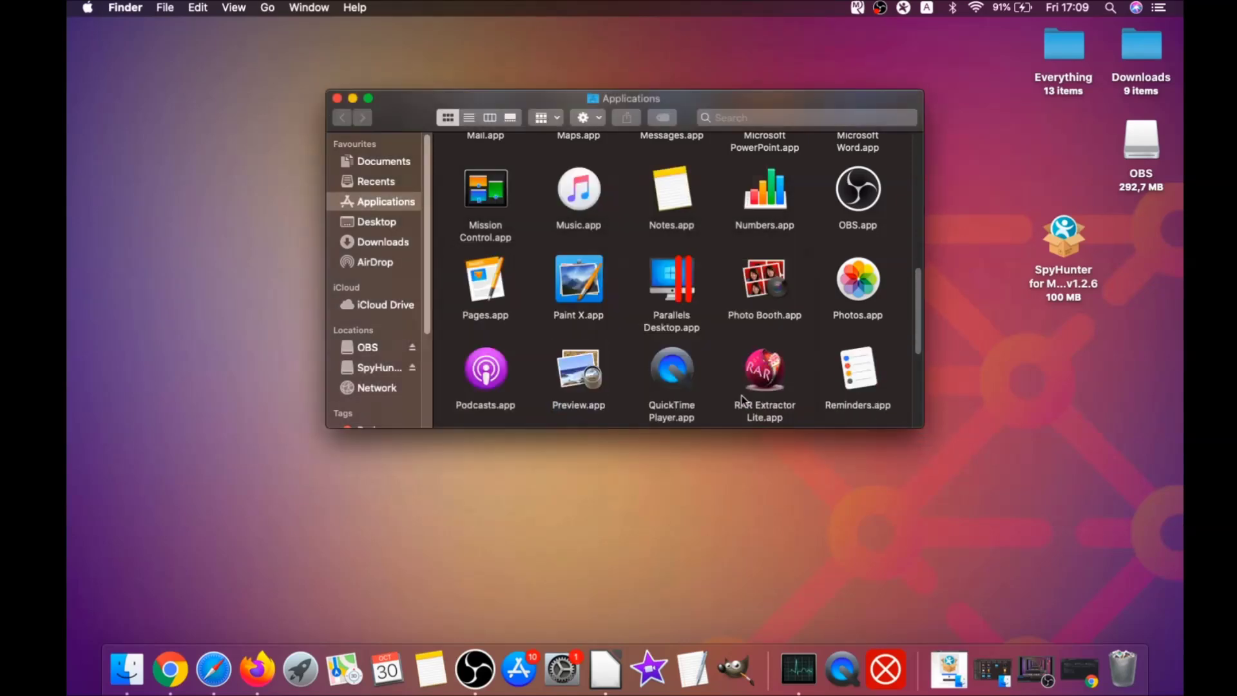
pyautogui.click(336, 98)
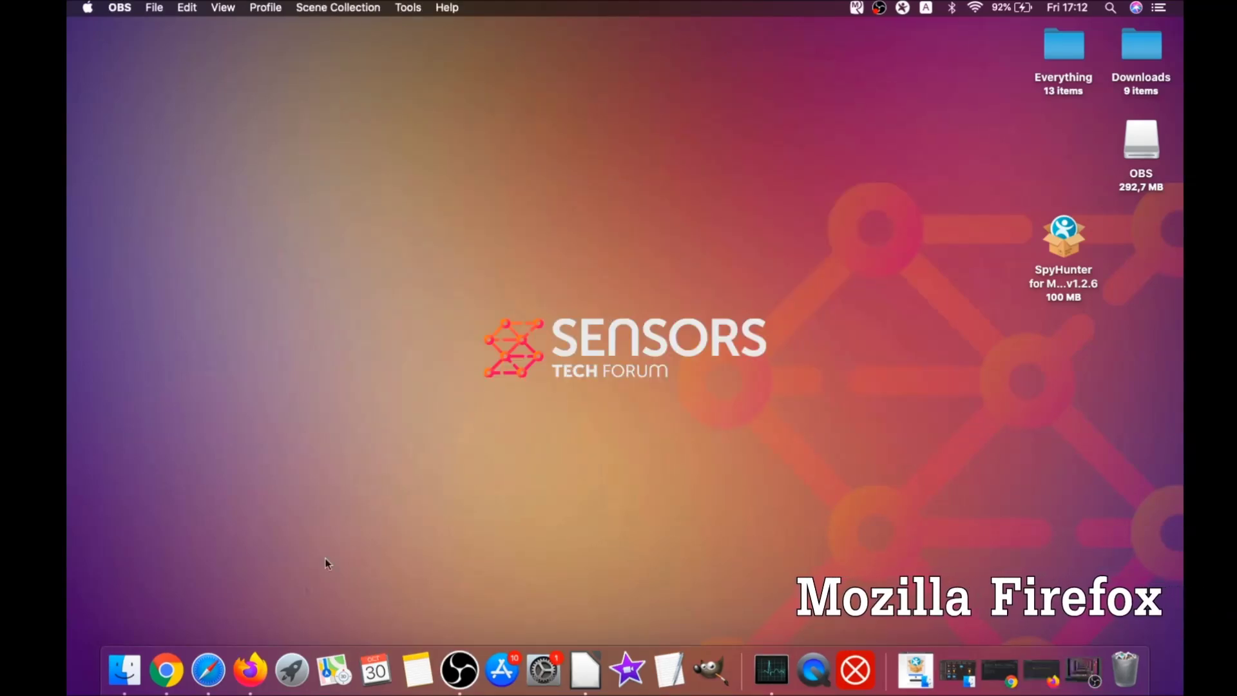
# Step: Open Firefox's add-ons manager and disable Superpowers for Instagram and alice gear dice
pyautogui.click(252, 672)
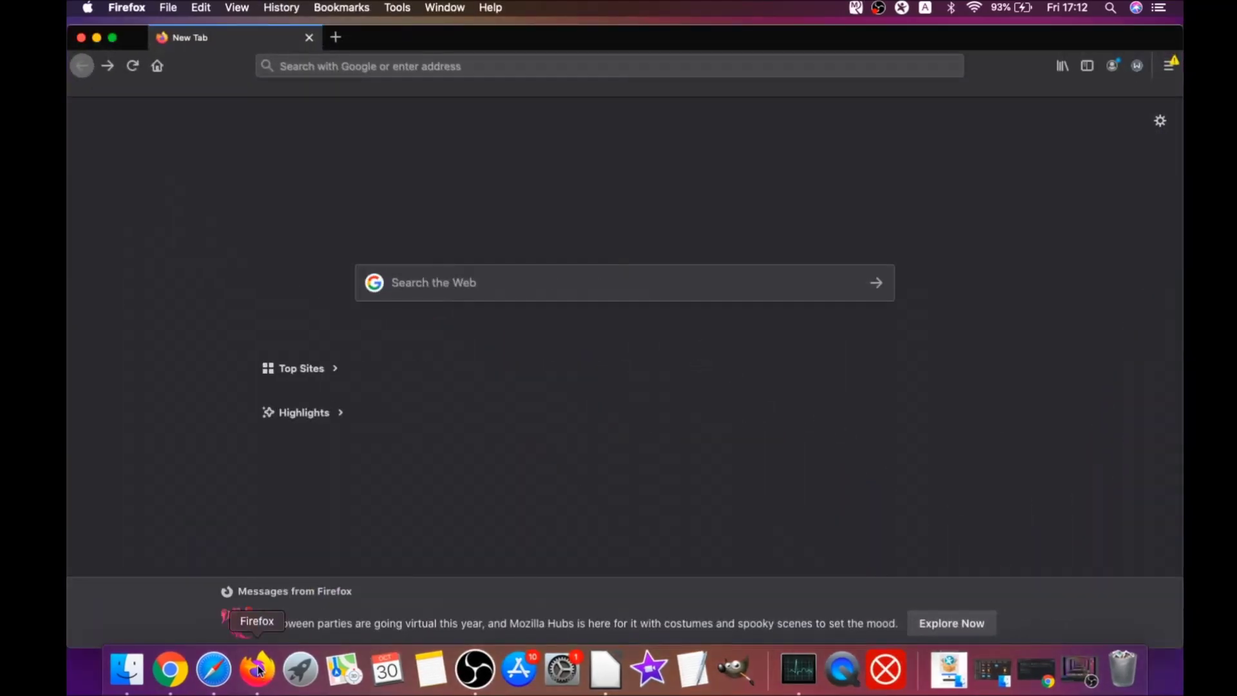
pyautogui.click(1167, 67)
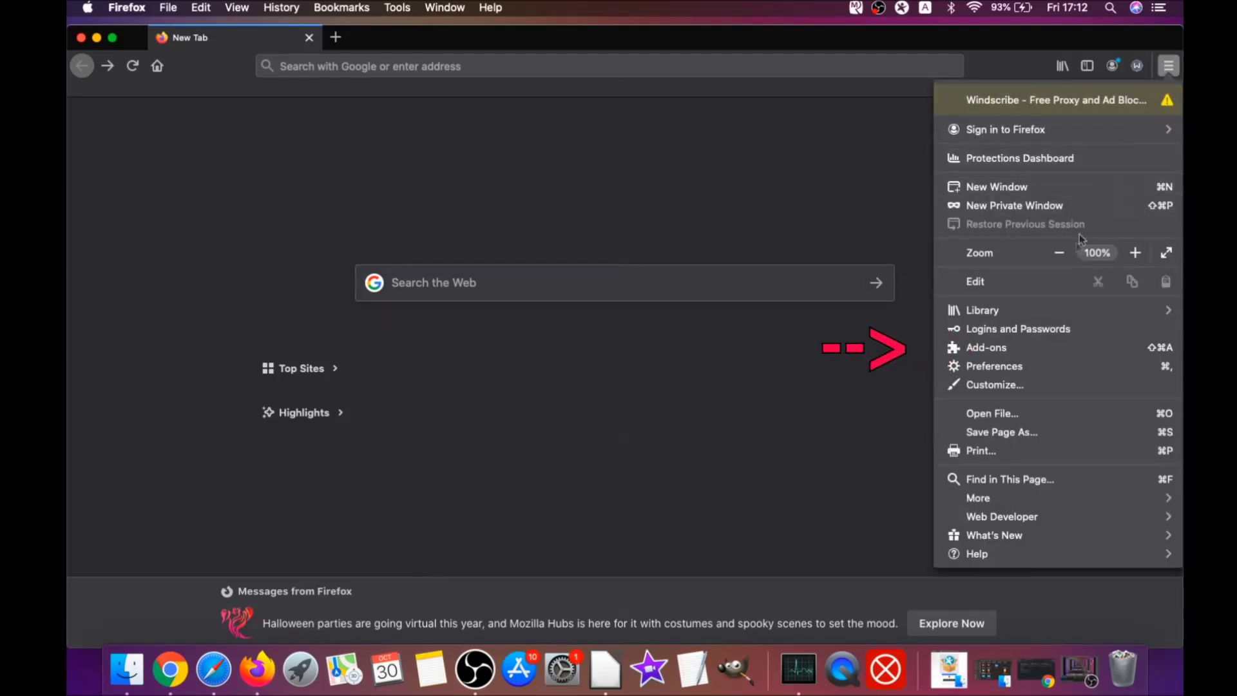
pyautogui.click(1021, 350)
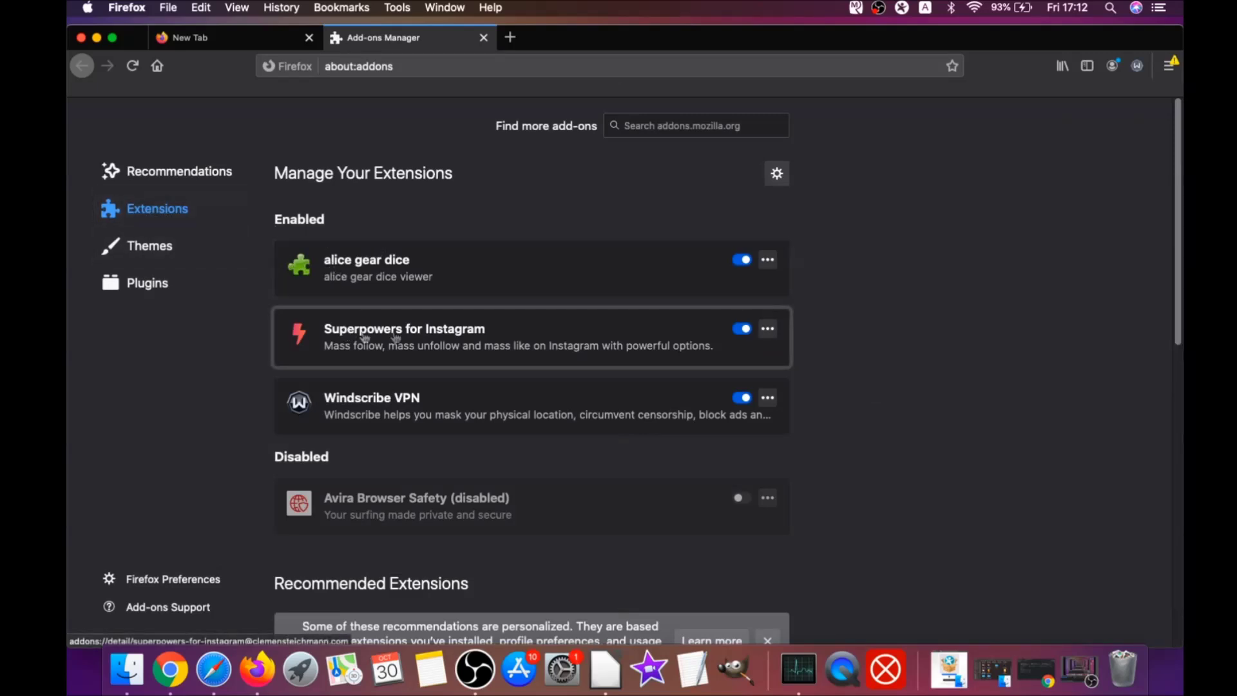
pyautogui.click(742, 329)
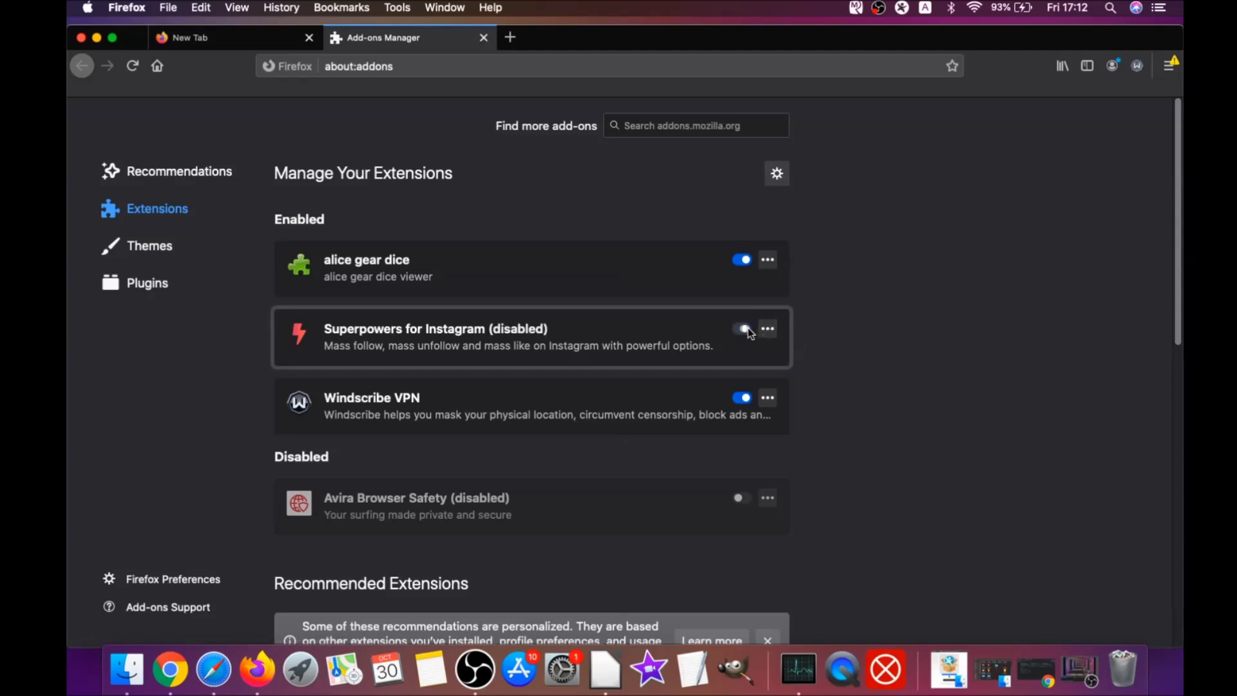
pyautogui.click(744, 261)
# Step: Remove alice gear dice, then Superpowers for Instagram, confirming each removal
pyautogui.click(767, 261)
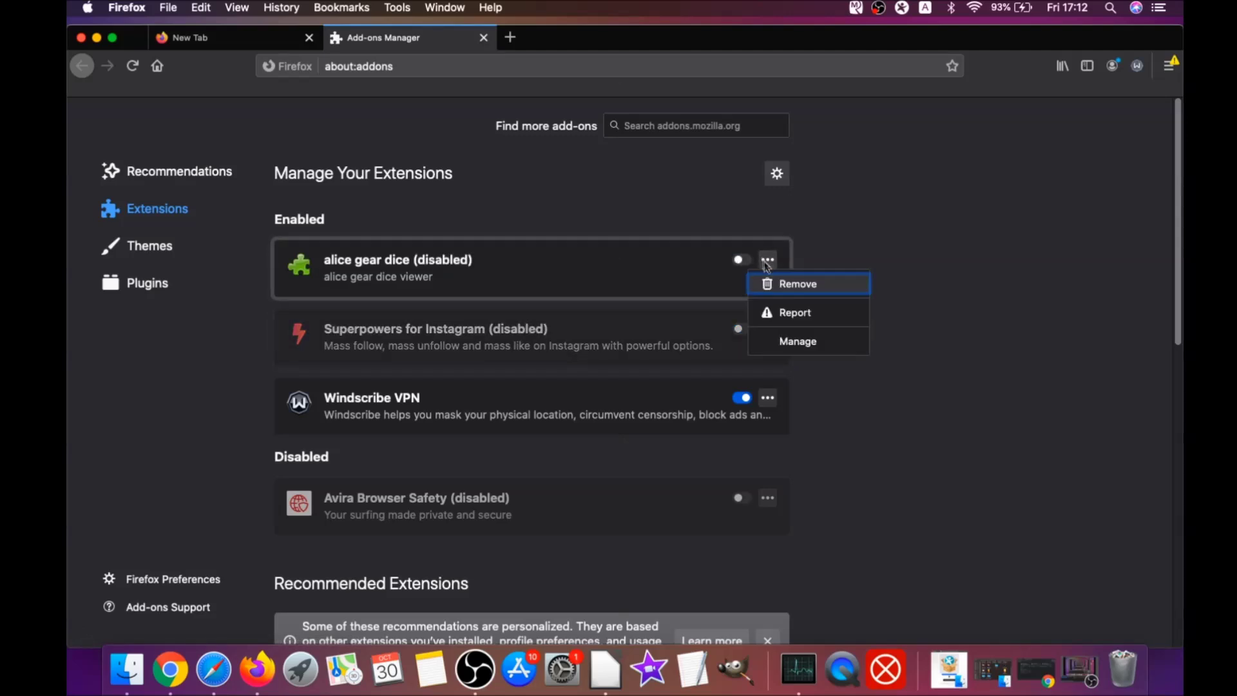
pyautogui.click(786, 284)
pyautogui.click(702, 181)
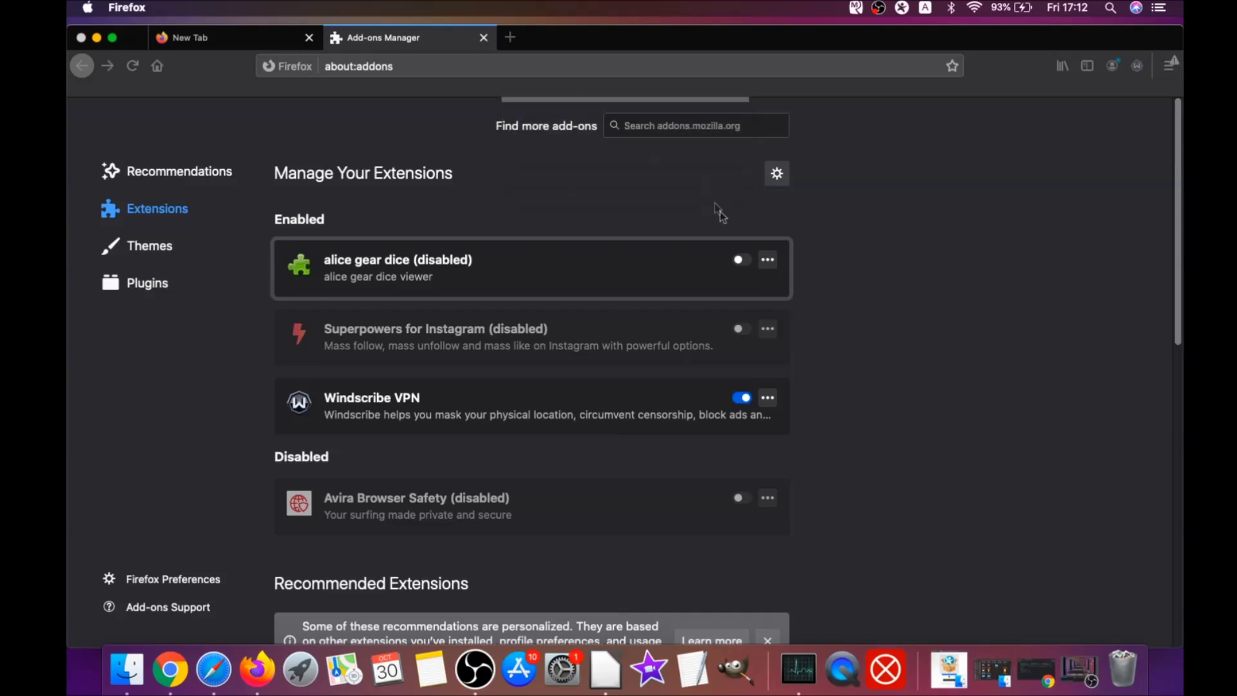
pyautogui.click(767, 311)
pyautogui.click(781, 334)
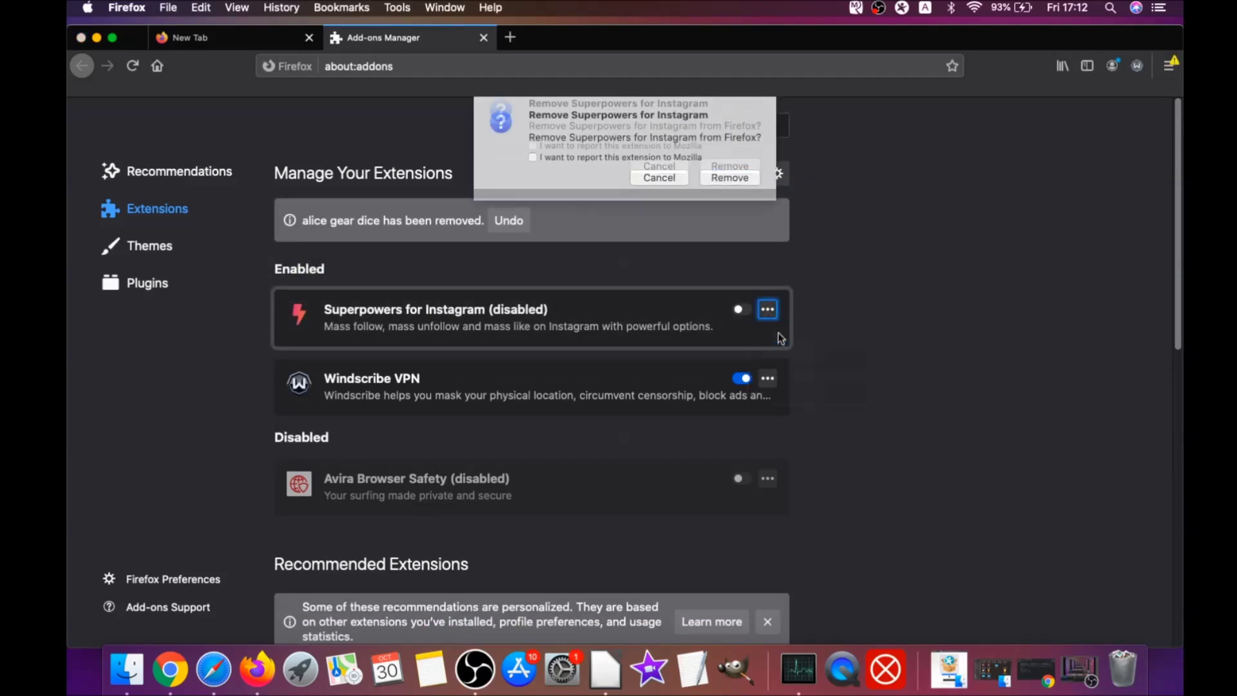
pyautogui.click(741, 176)
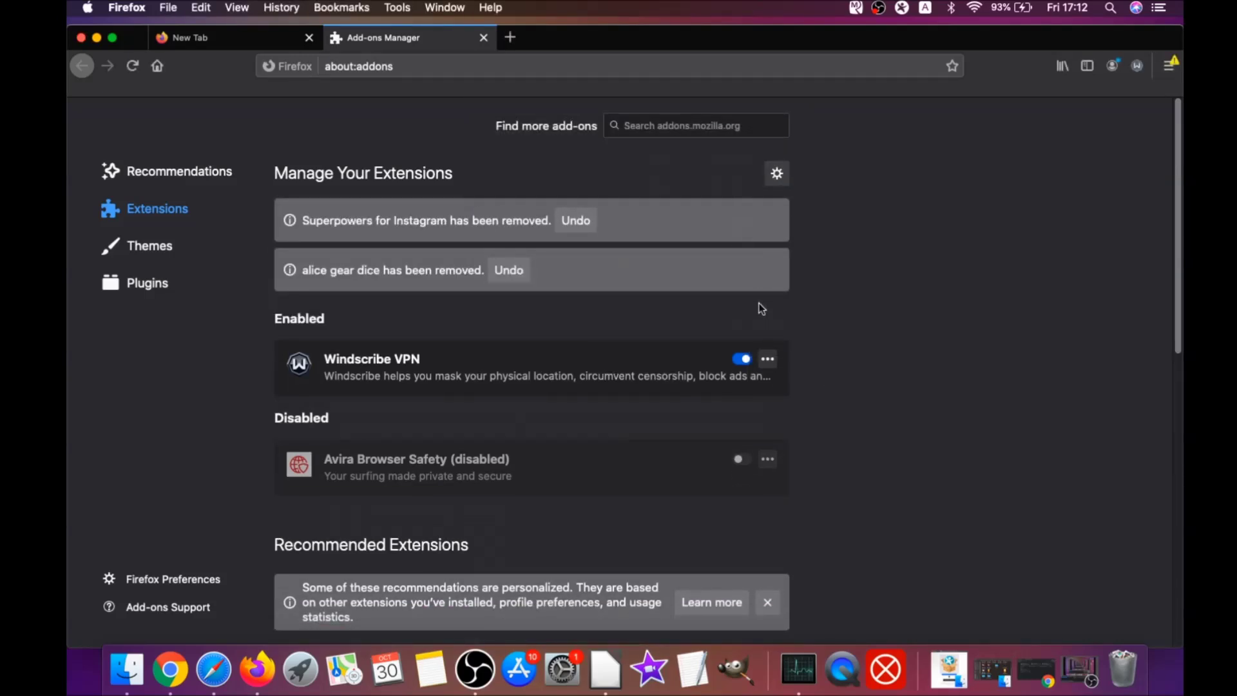
# Step: Load Firefox's about:support troubleshooting page
pyautogui.click(373, 69)
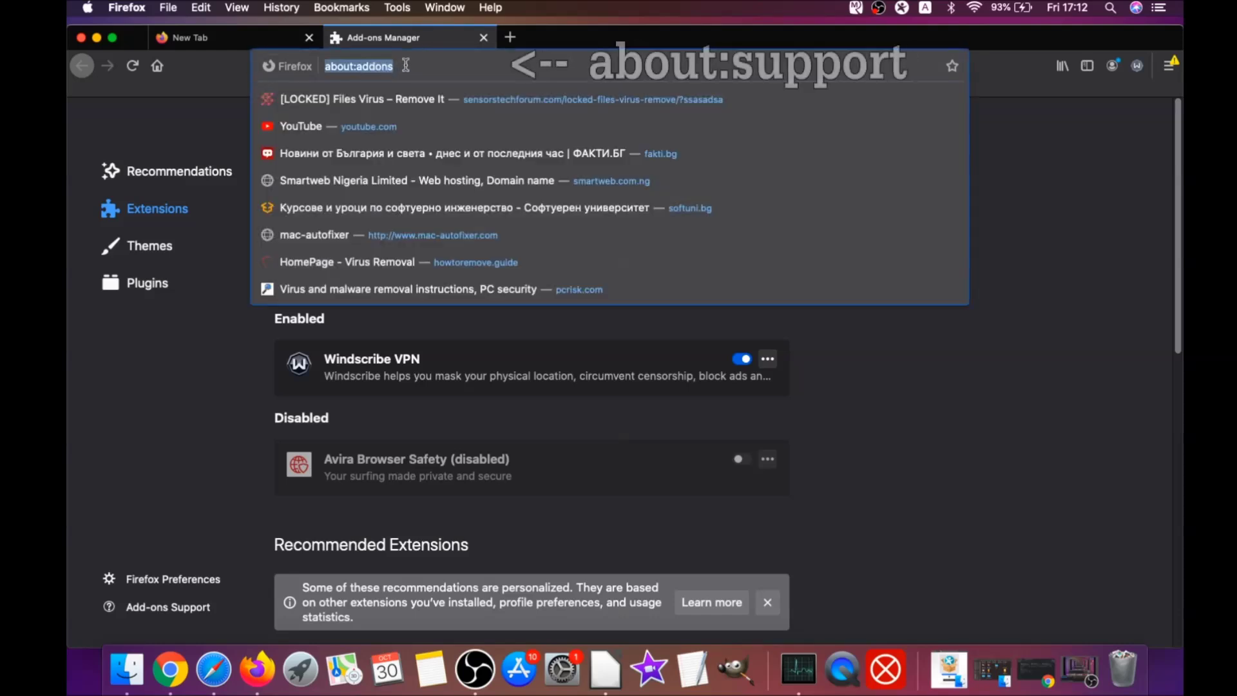
pyautogui.write('a')
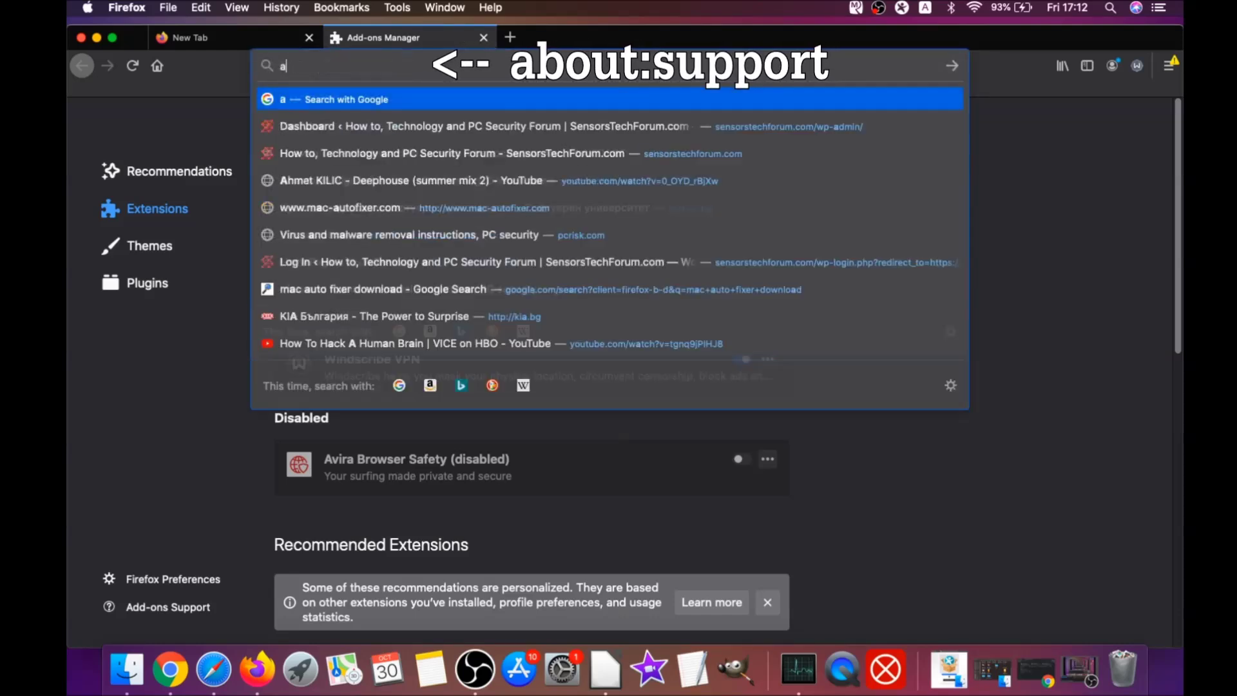
pyautogui.write('bout:support')
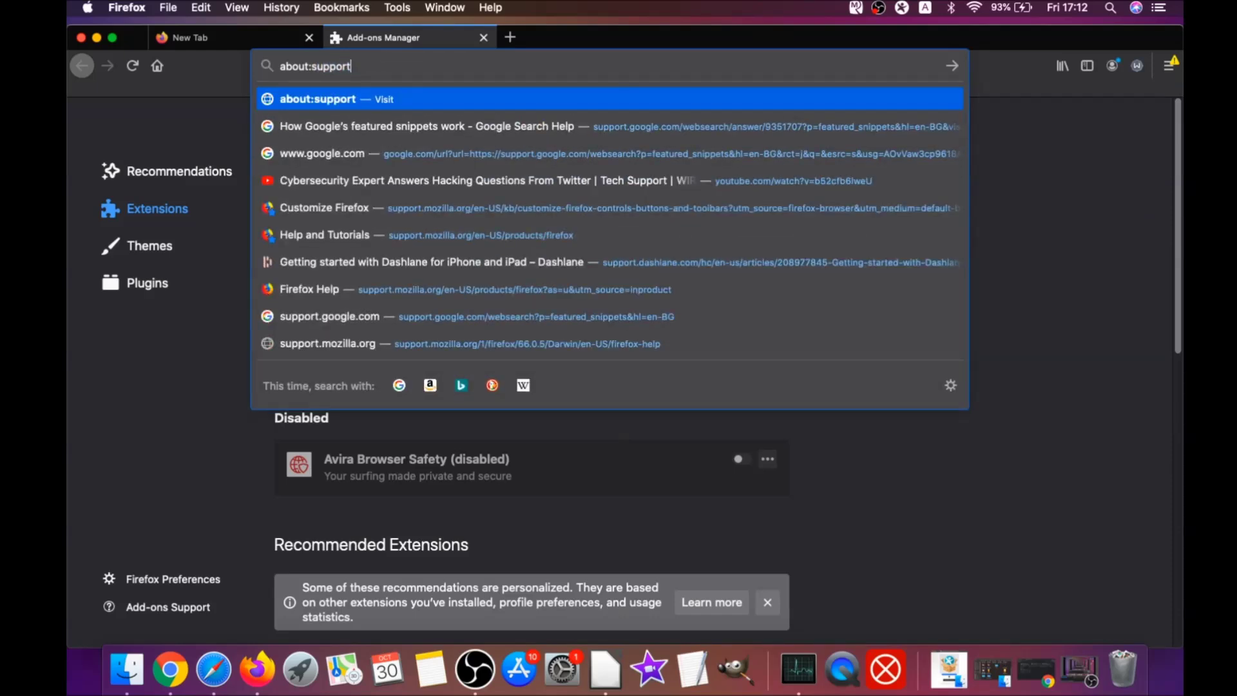
pyautogui.press('Return')
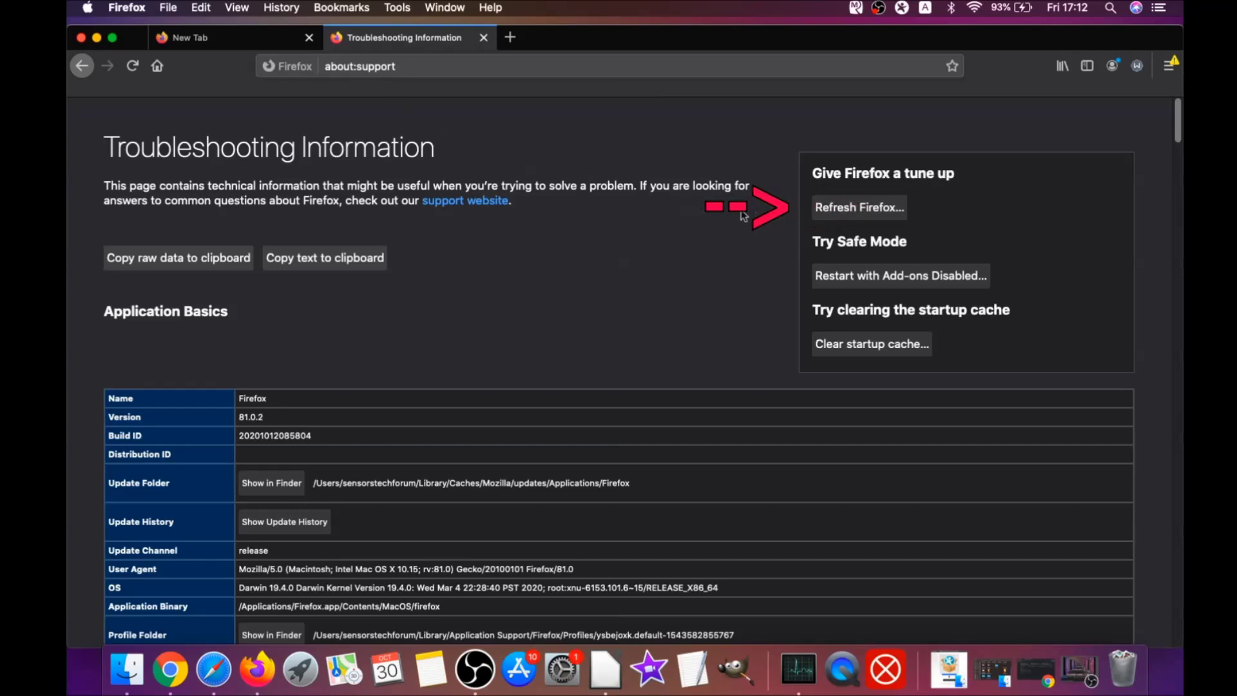
# Step: Refresh Firefox to its defaults and check the latest-version confirmation page
pyautogui.click(858, 213)
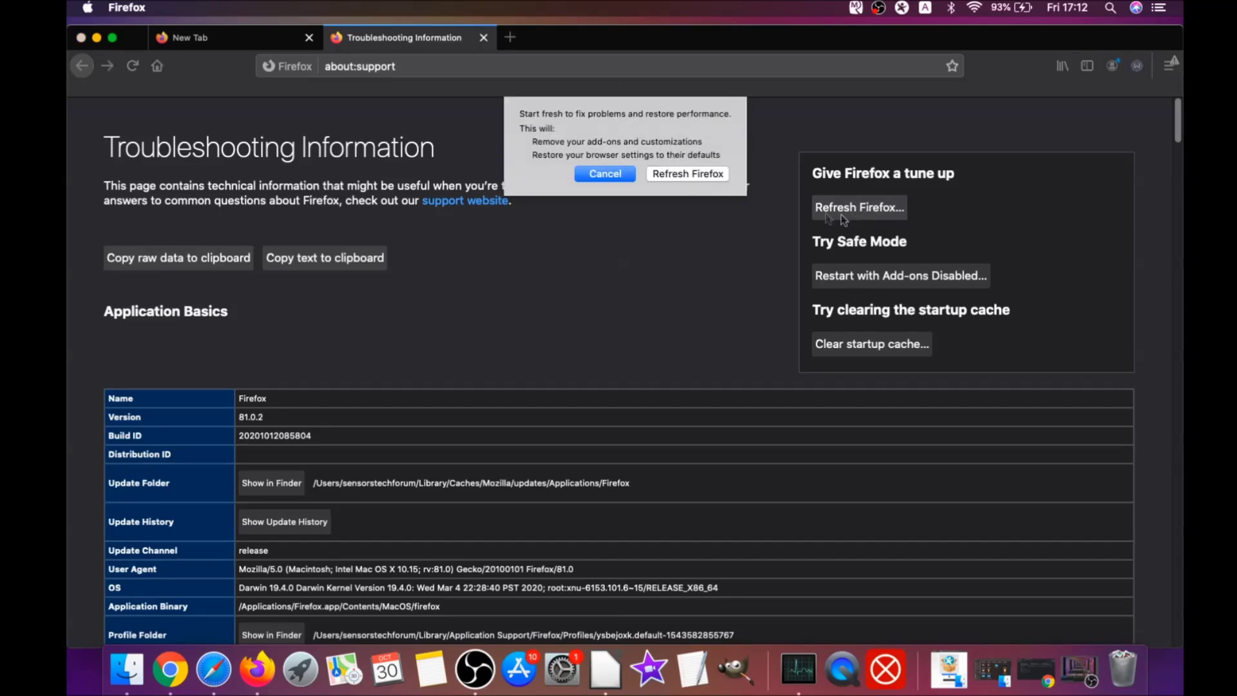
pyautogui.click(687, 173)
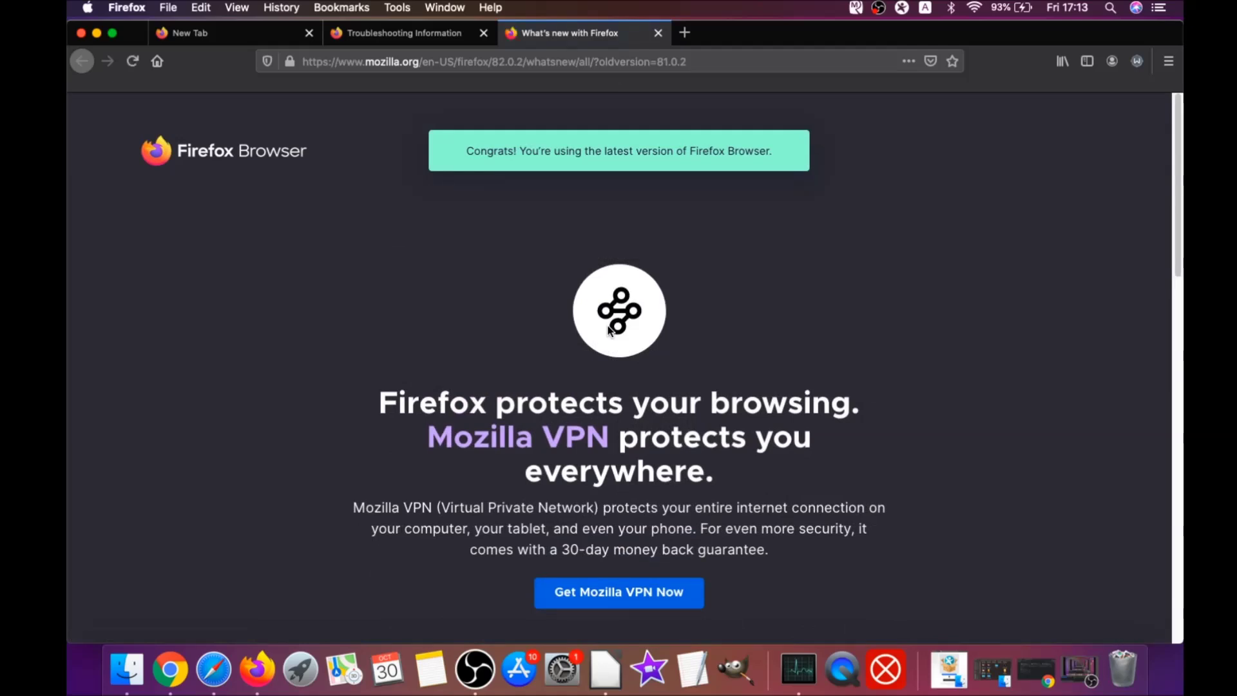
pyautogui.moveTo(478, 150); pyautogui.dragTo(768, 149)
pyautogui.scroll(-4, 605, 322)
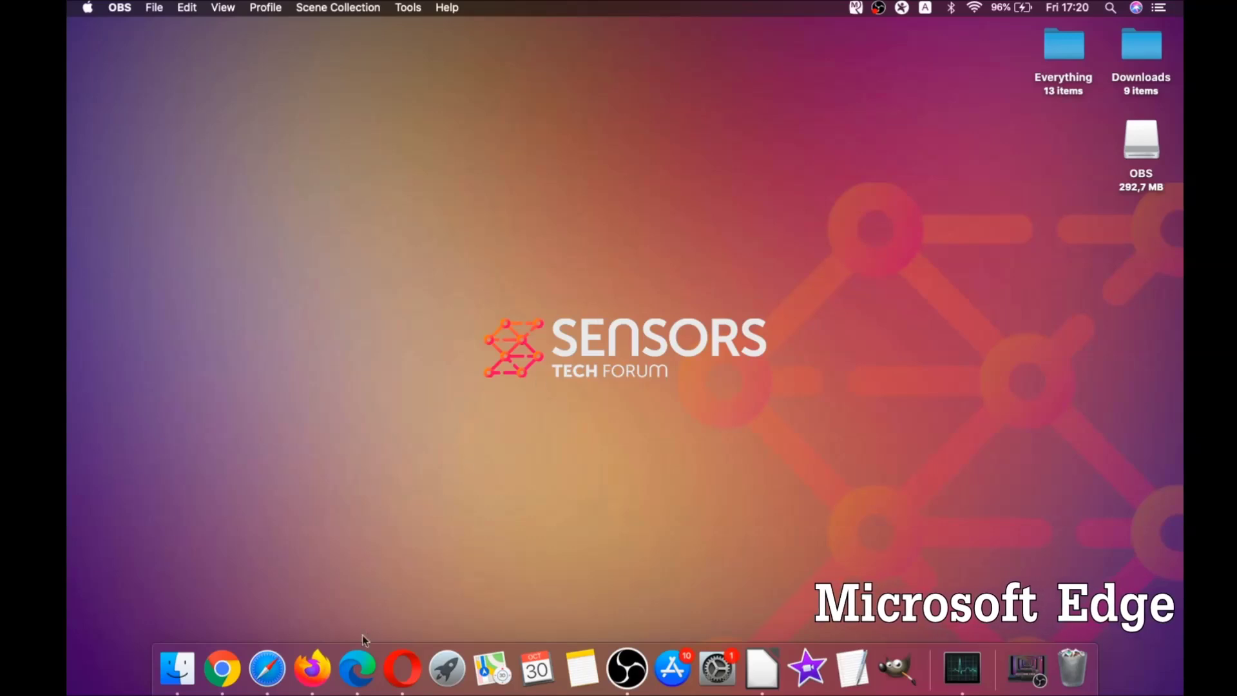
# Step: In Edge's clear browsing data page, clear All Time data including autofill, then close Edge
pyautogui.click(357, 664)
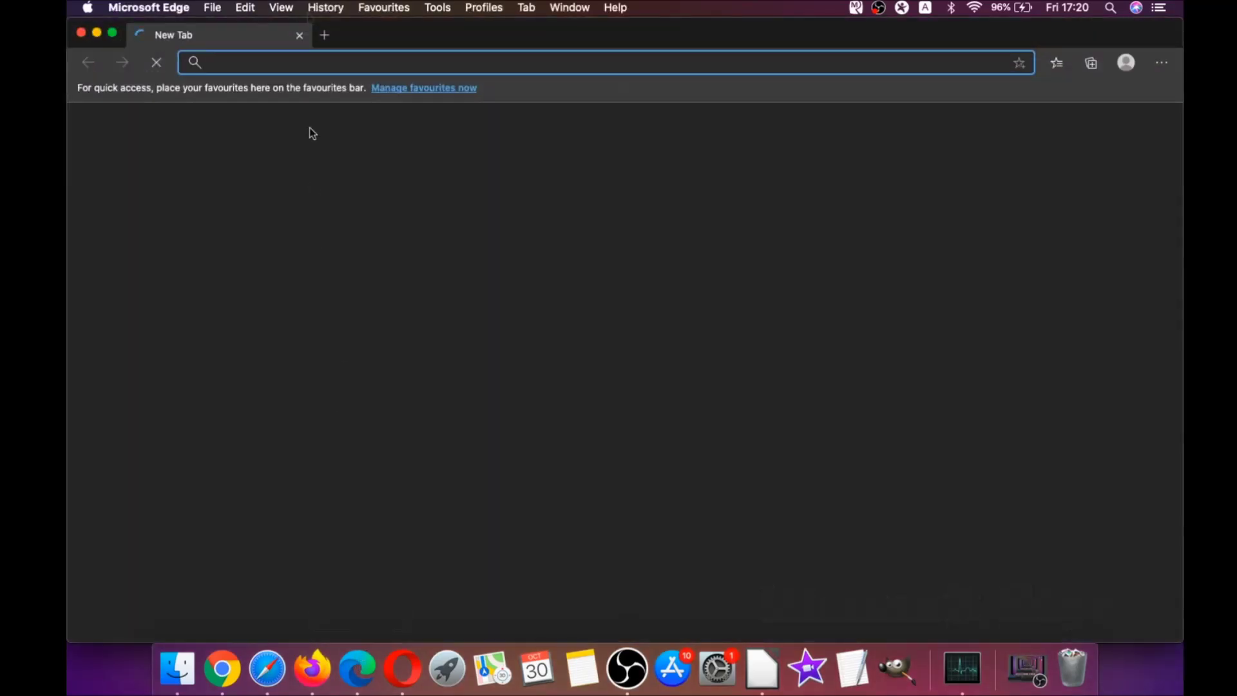
pyautogui.write('edge')
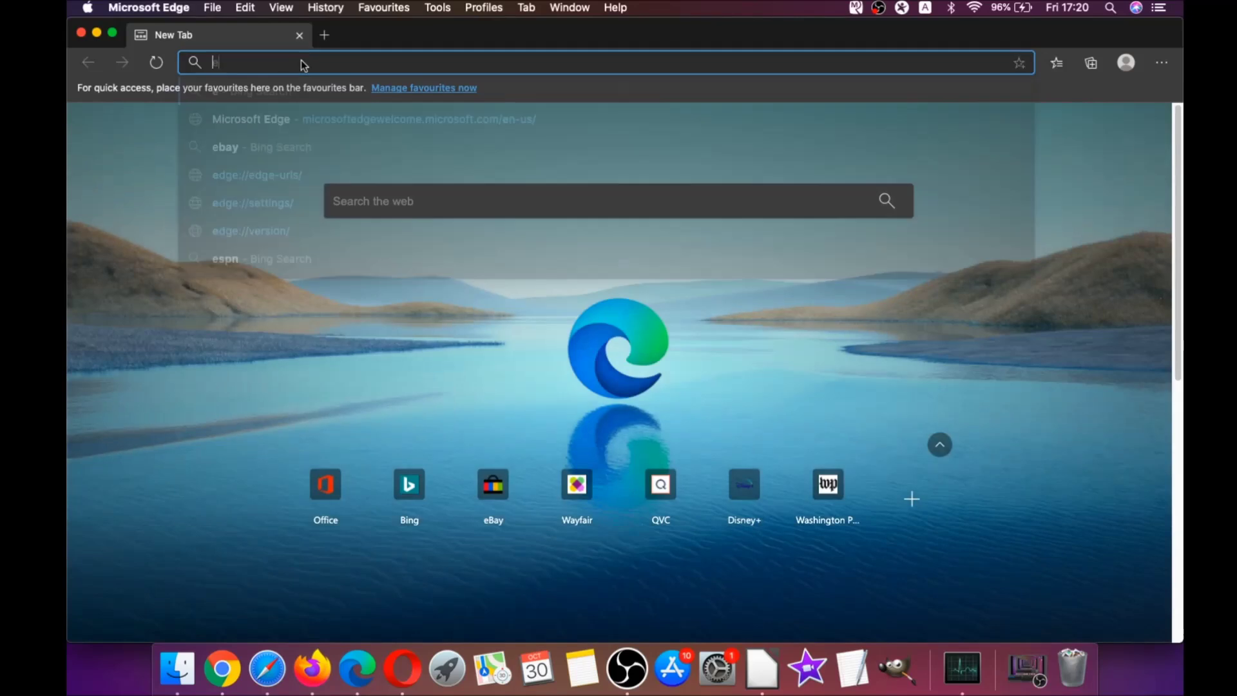
pyautogui.write('://')
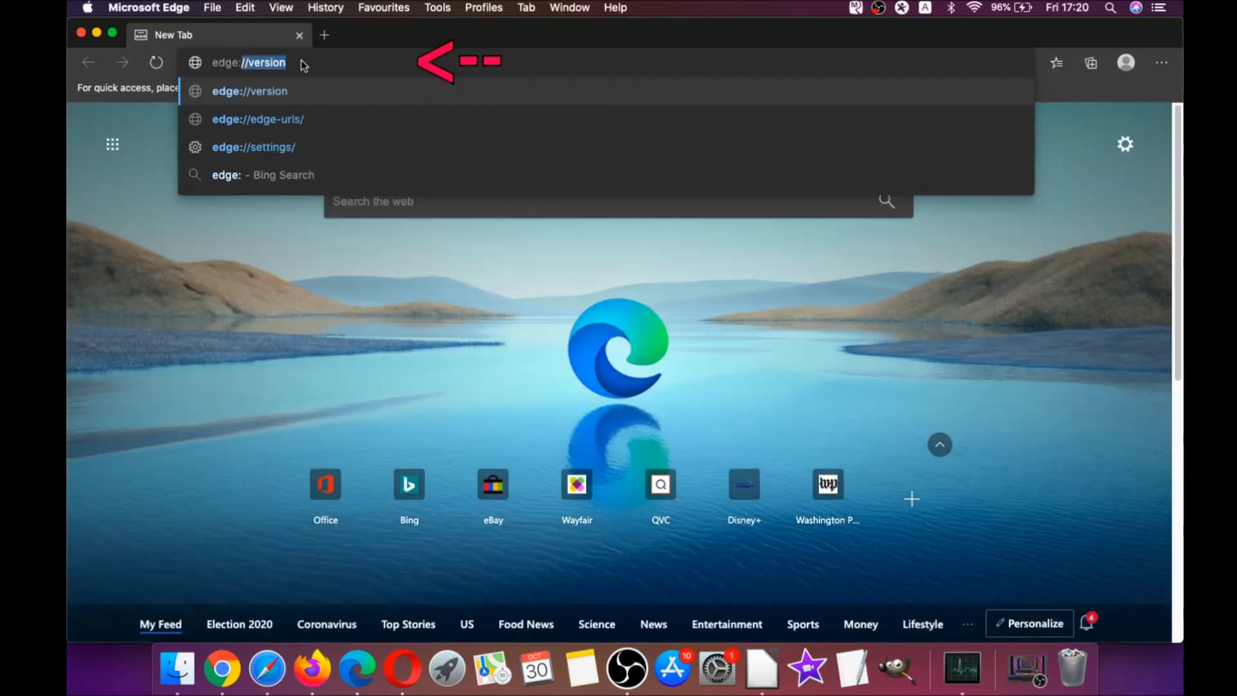
pyautogui.write('settings')
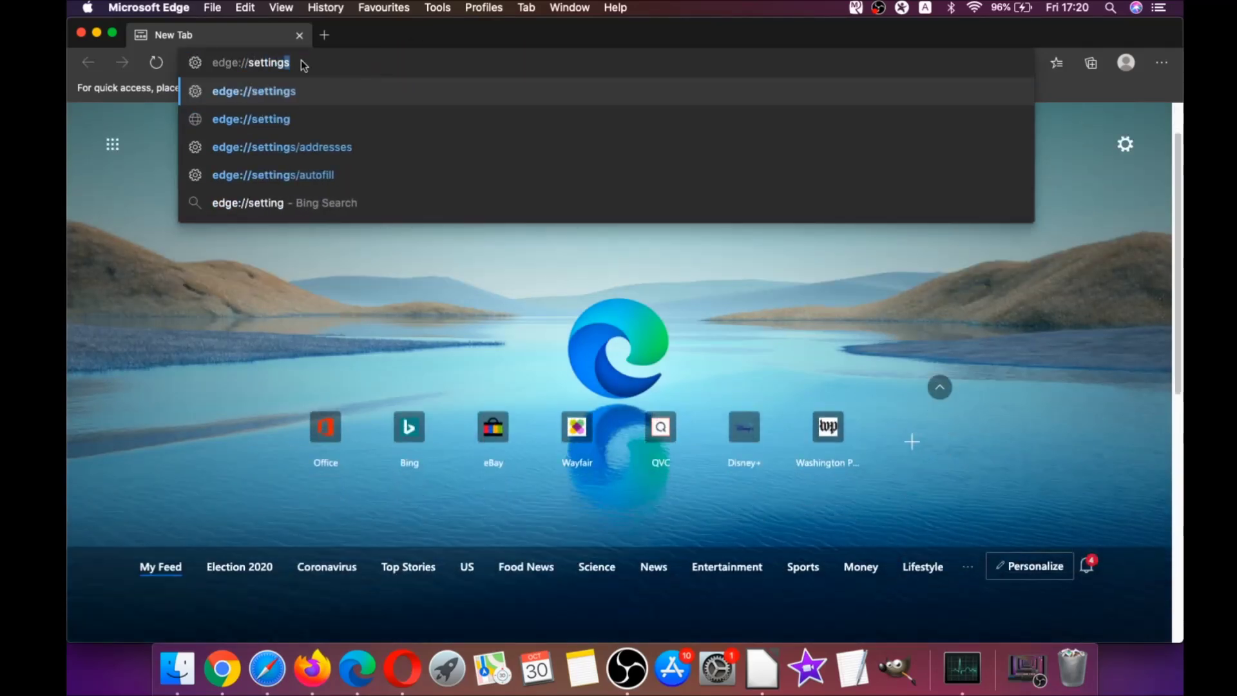
pyautogui.write('/clearBrowserData')
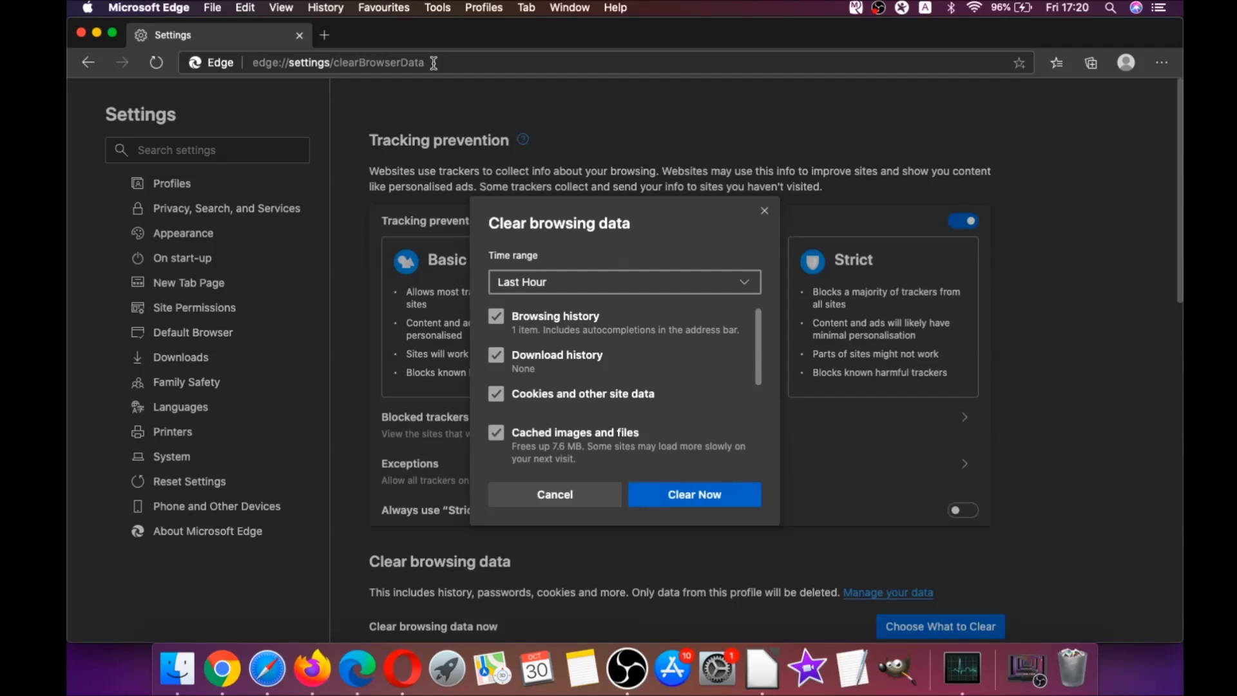
pyautogui.click(578, 285)
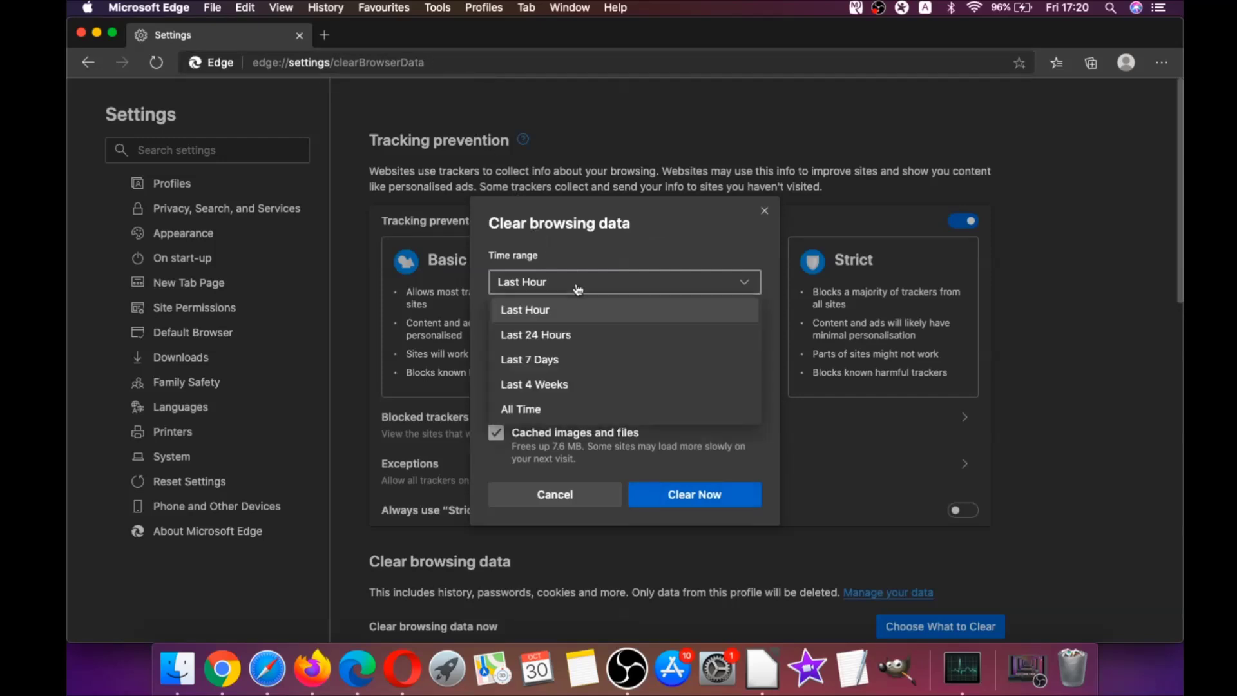
pyautogui.click(528, 409)
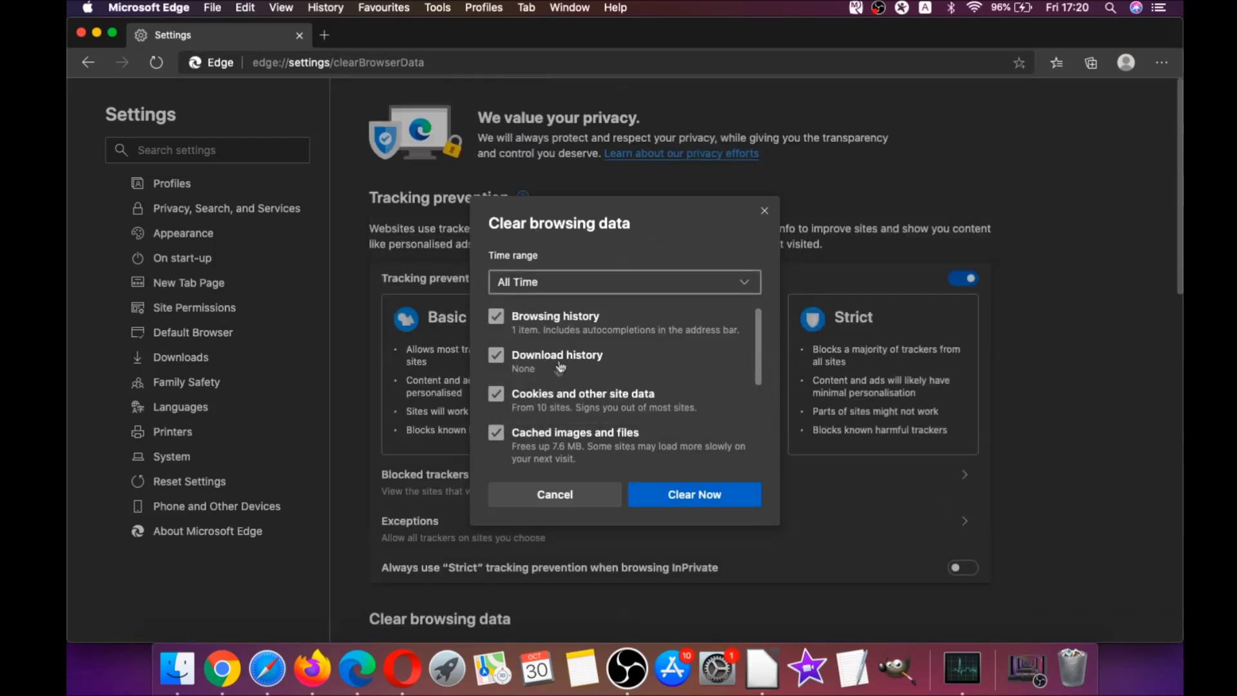
pyautogui.scroll(-5, 560, 366)
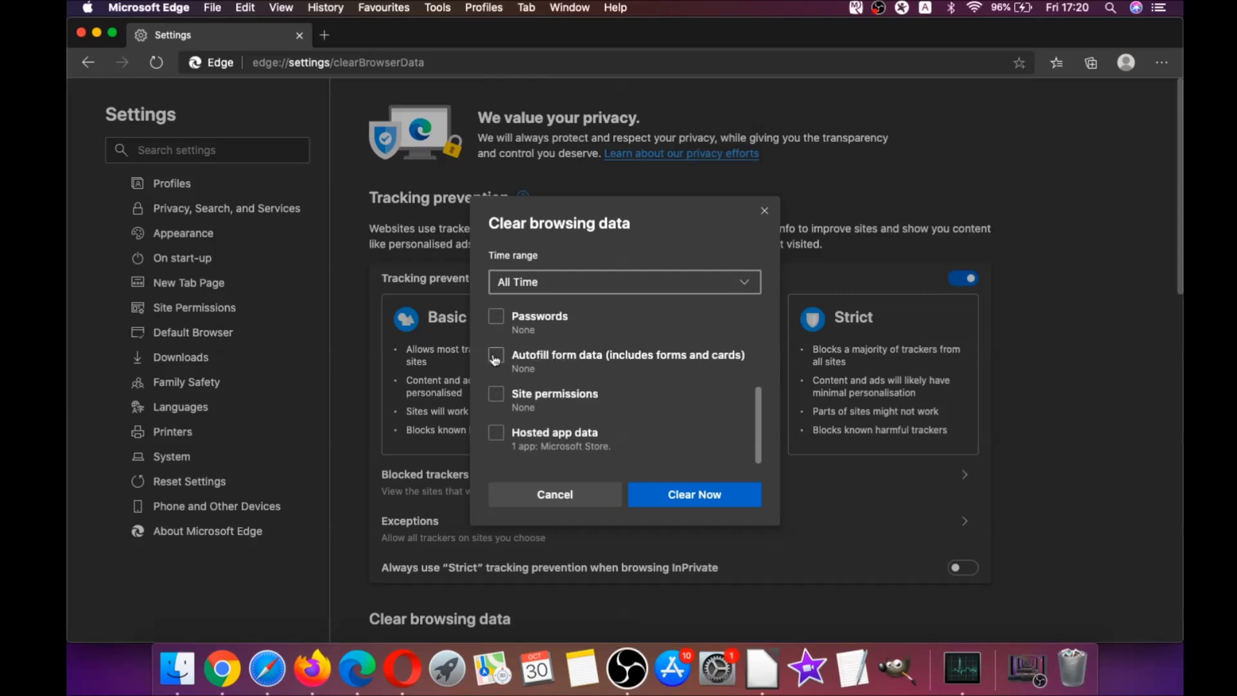
pyautogui.click(495, 357)
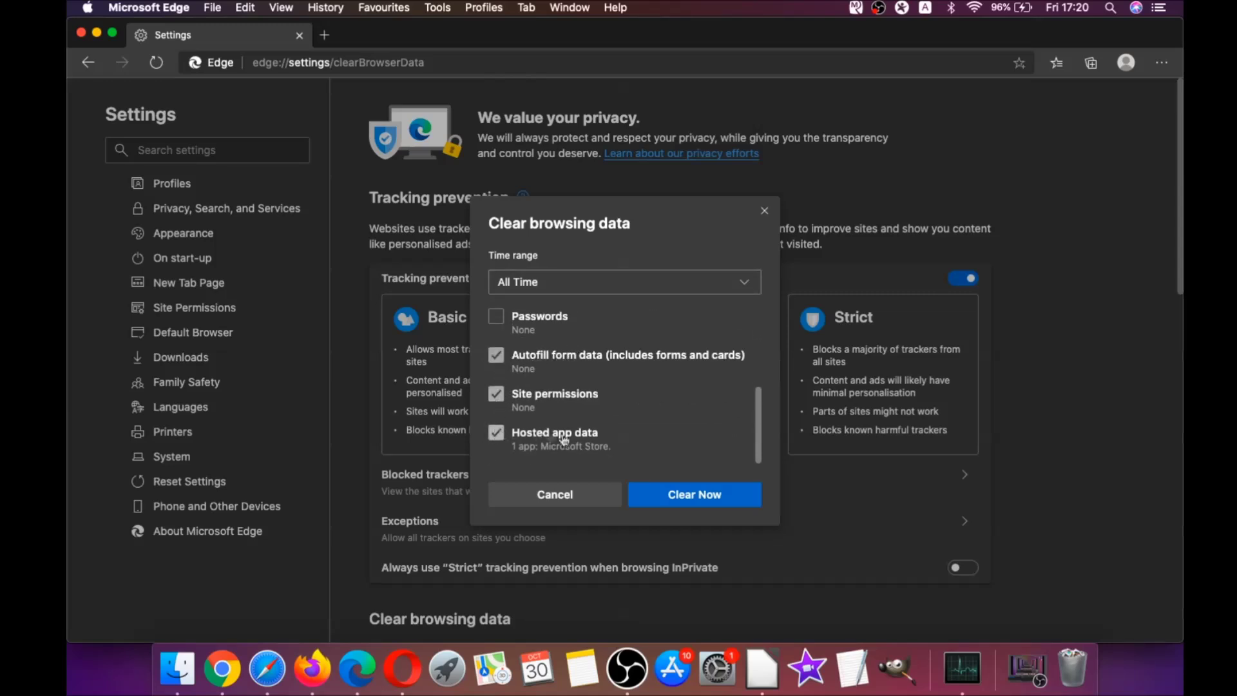
pyautogui.click(667, 491)
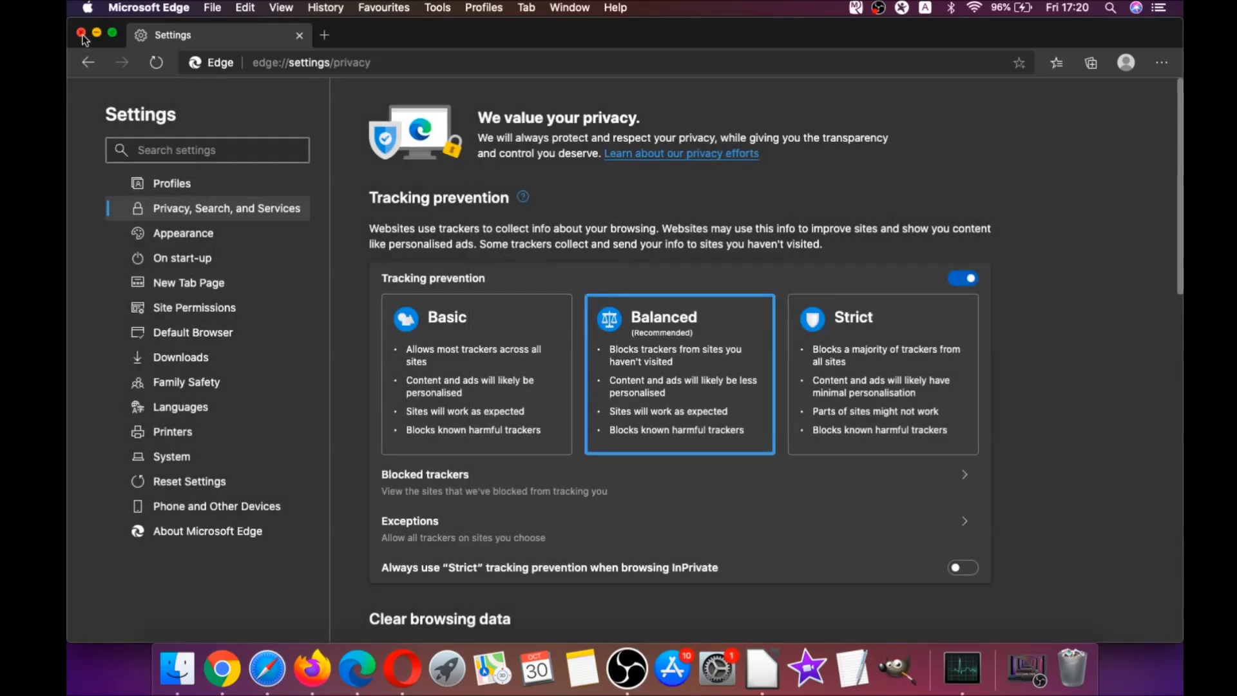
pyautogui.click(82, 36)
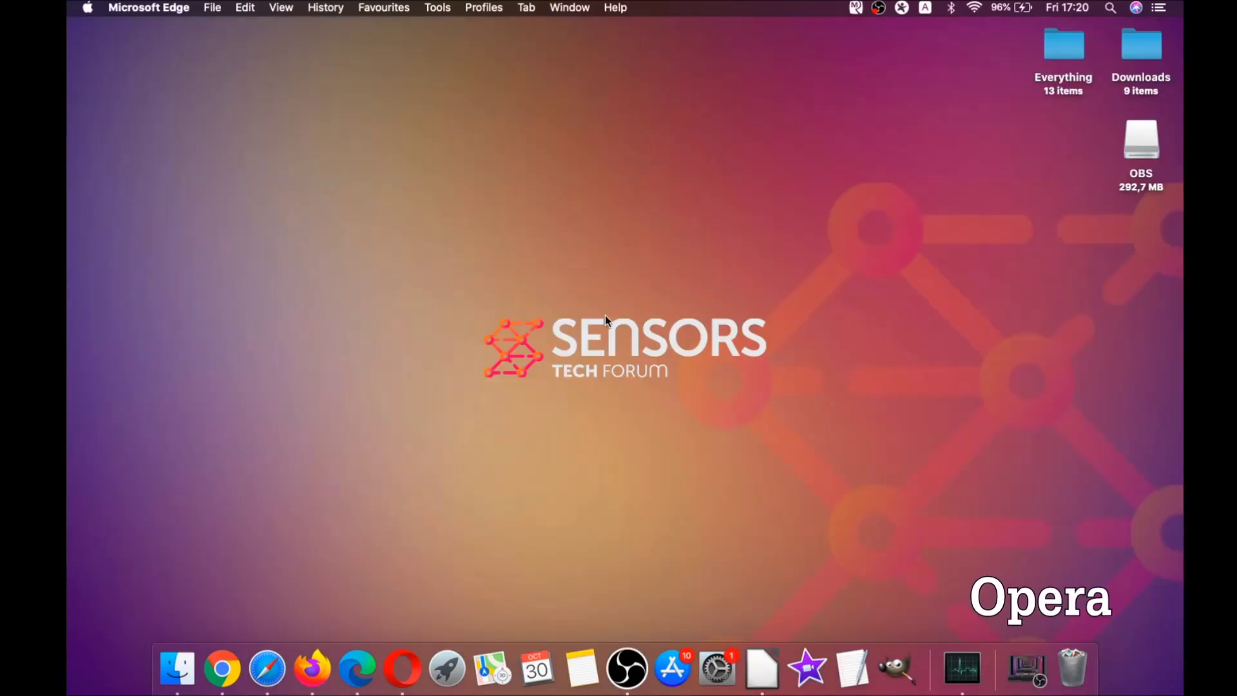
# Step: Launch Opera full-screen and go to opera://settings/clearBrowserData
pyautogui.click(411, 655)
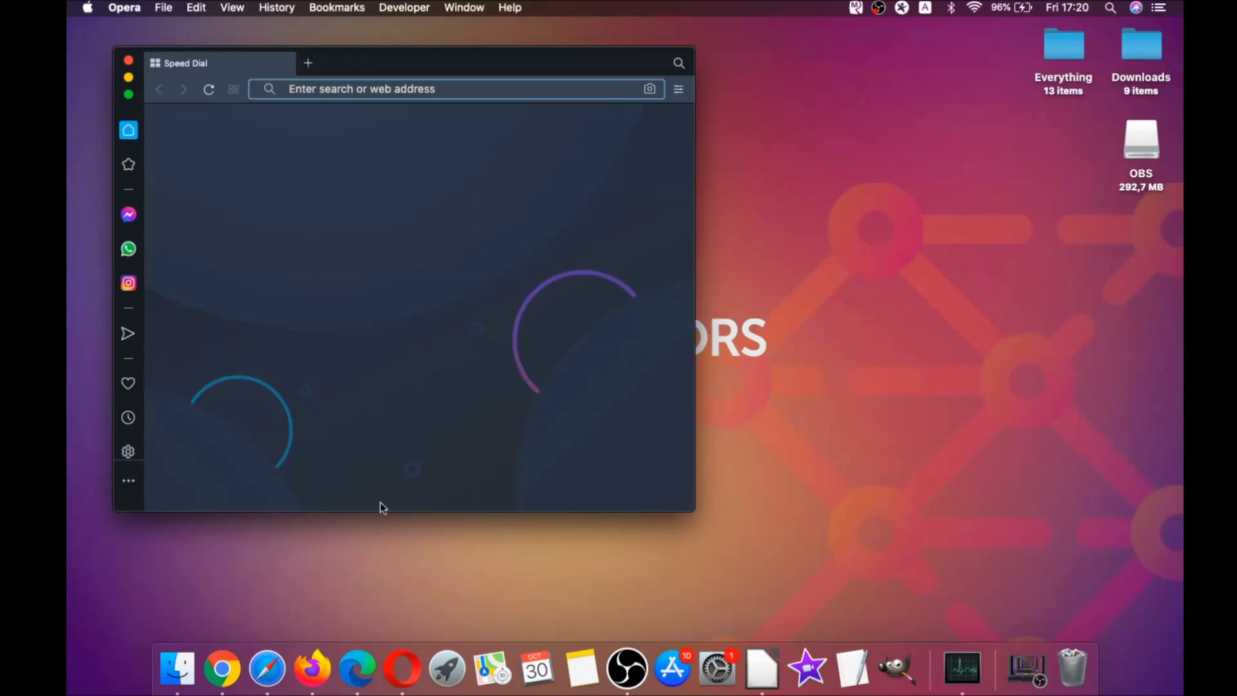
pyautogui.click(129, 94)
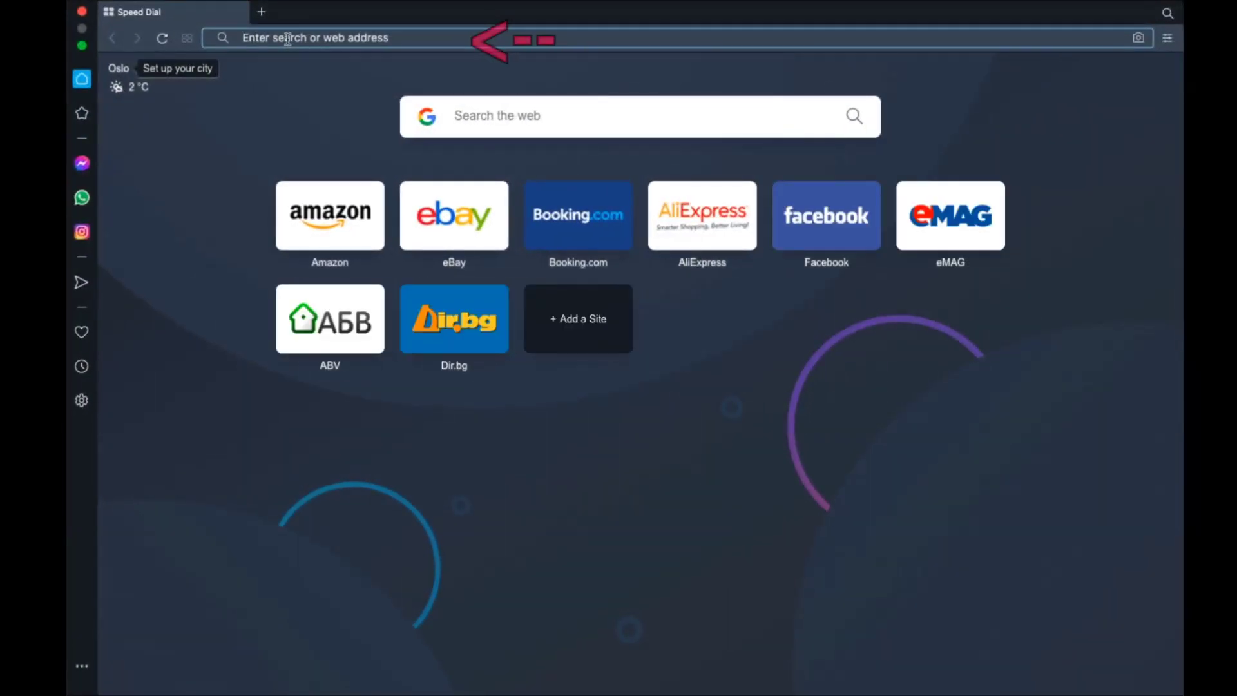
pyautogui.click(288, 38)
pyautogui.write('opera:')
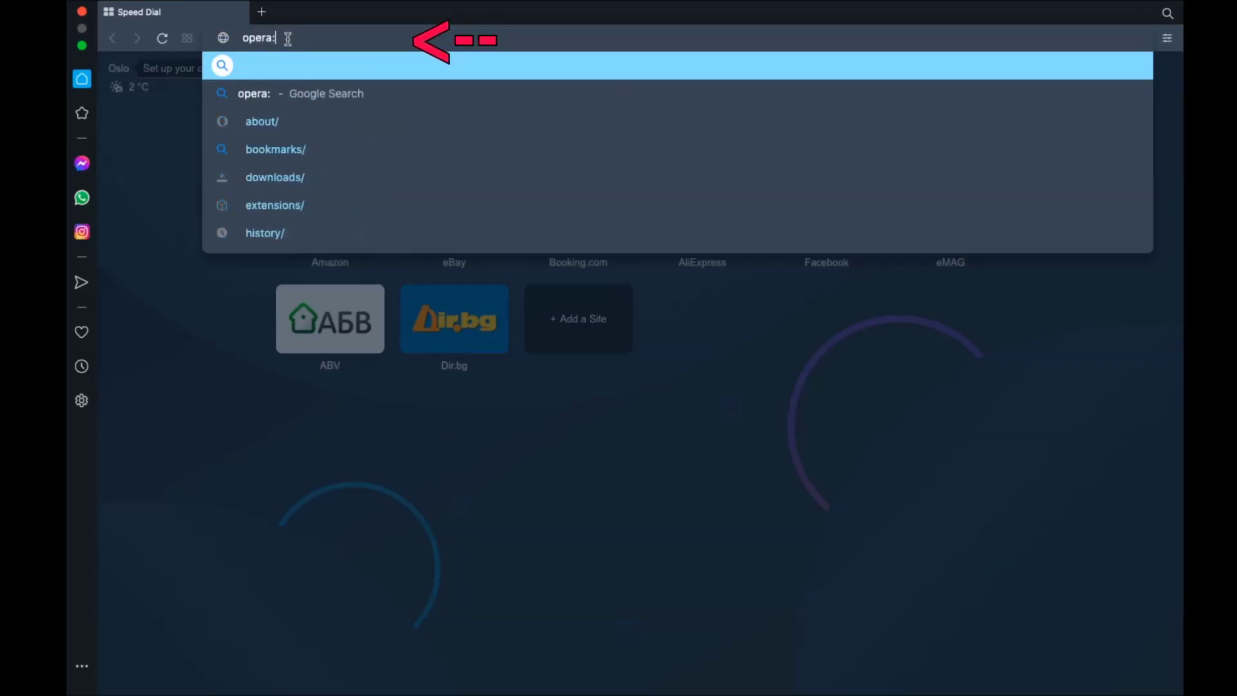
pyautogui.write('//setting')
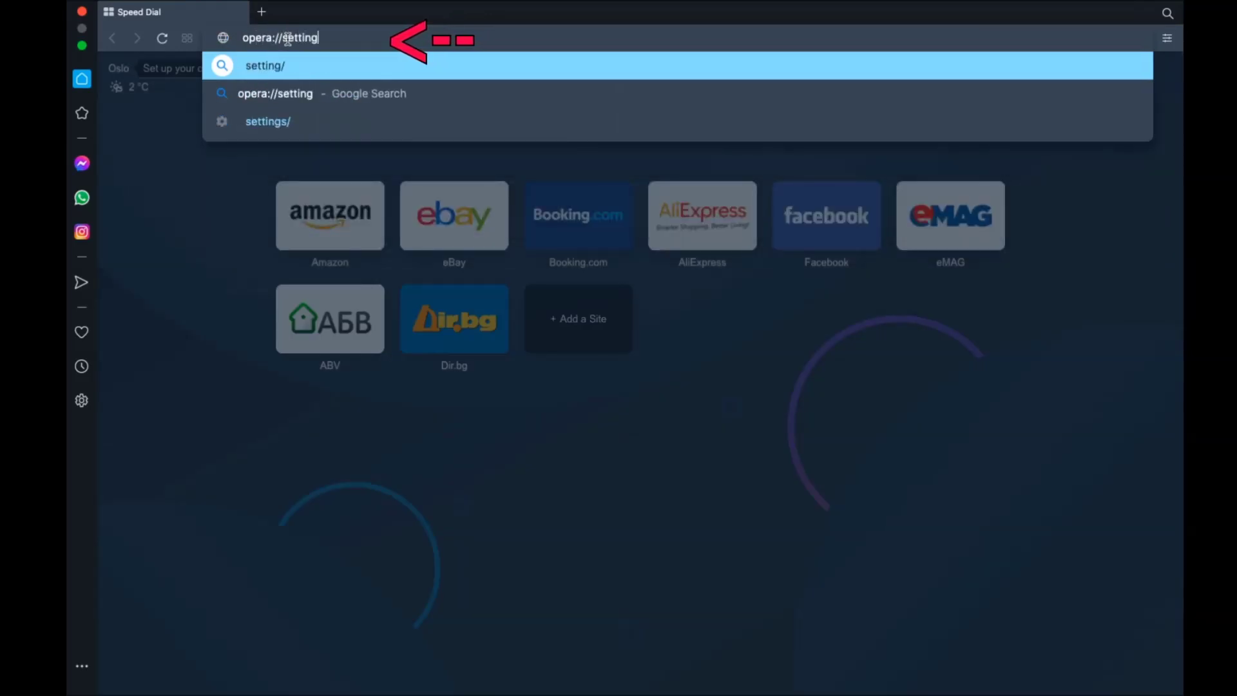
pyautogui.write('s/clearBrowserDa')
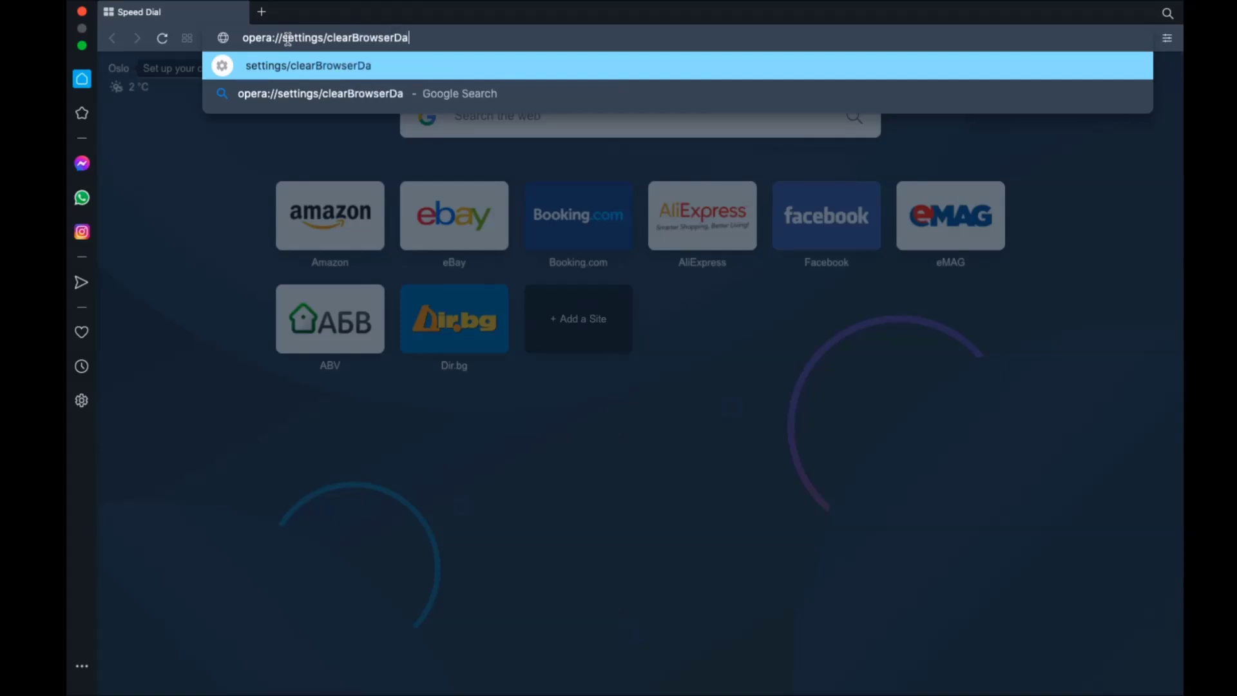
pyautogui.write('ta')
pyautogui.press('Return')
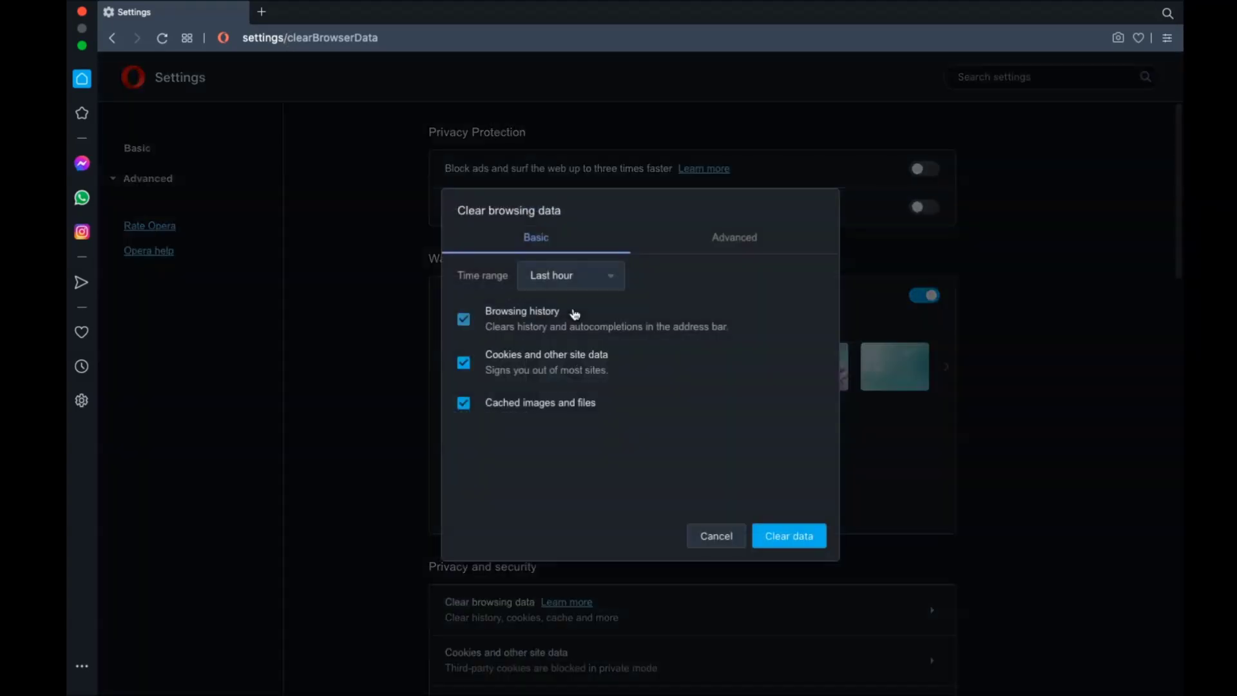
# Step: Show all data types, clear All time browsing data, and close Opera
pyautogui.click(589, 283)
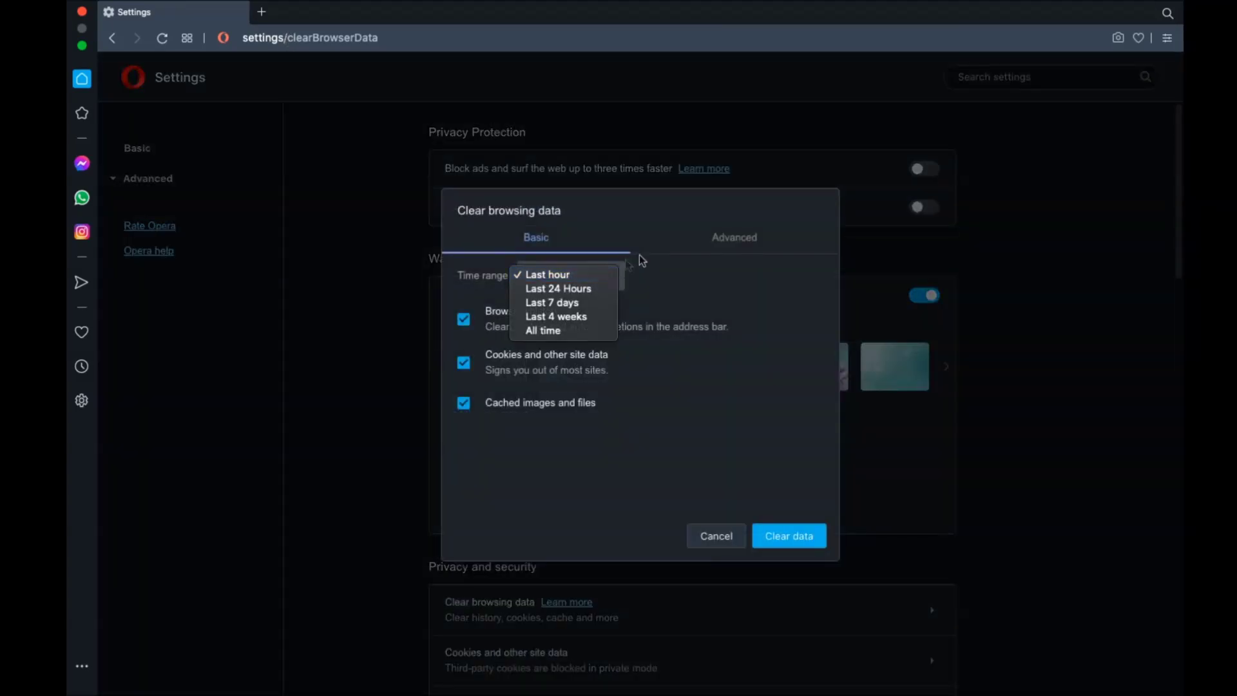
pyautogui.click(699, 244)
pyautogui.click(725, 242)
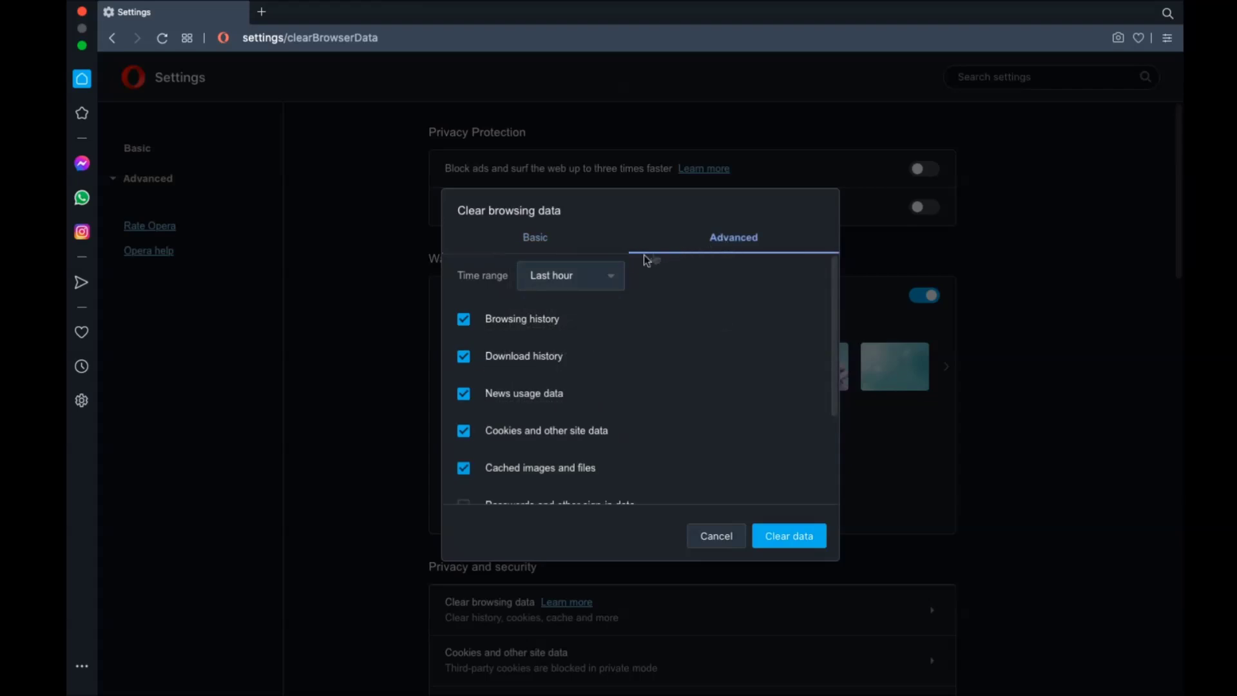
pyautogui.click(570, 276)
pyautogui.click(572, 332)
pyautogui.scroll(-2, 567, 330)
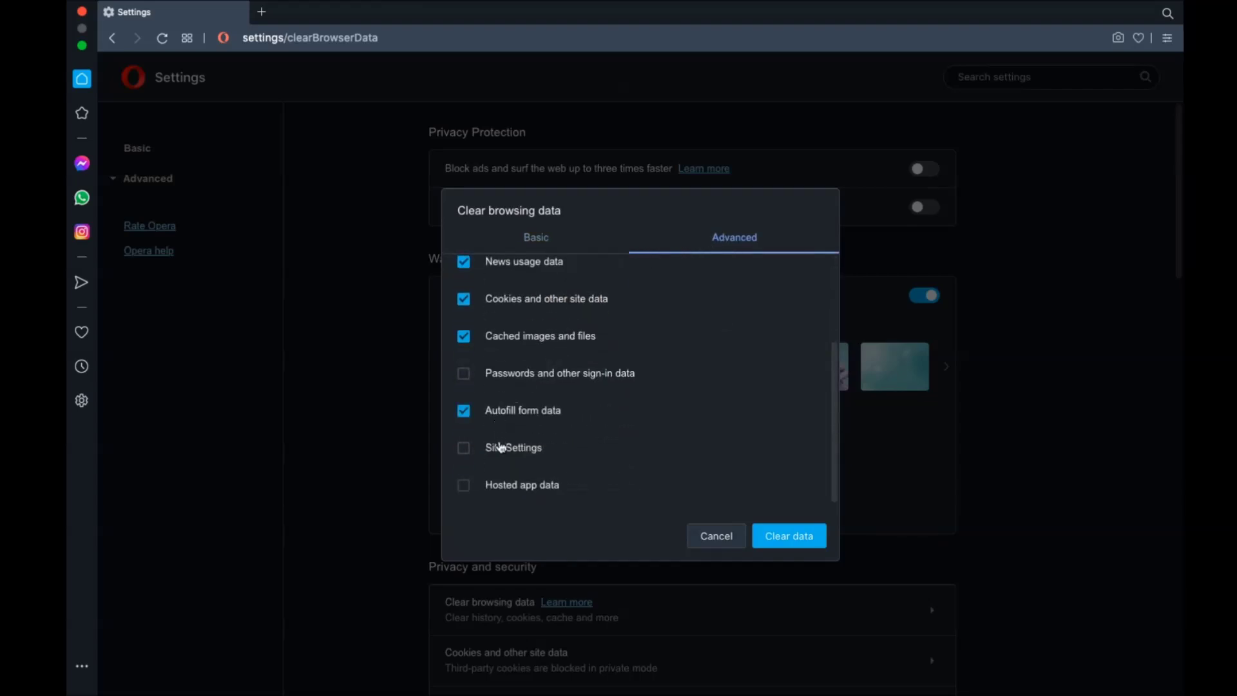
pyautogui.click(787, 538)
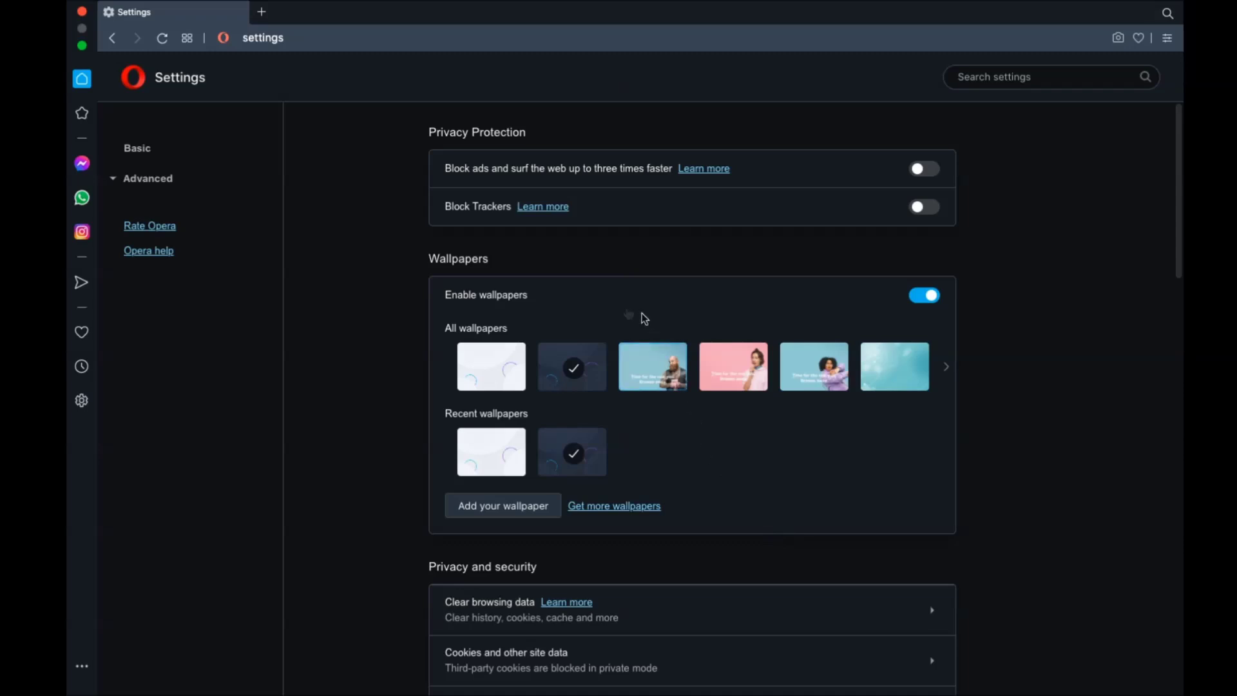
pyautogui.click(82, 11)
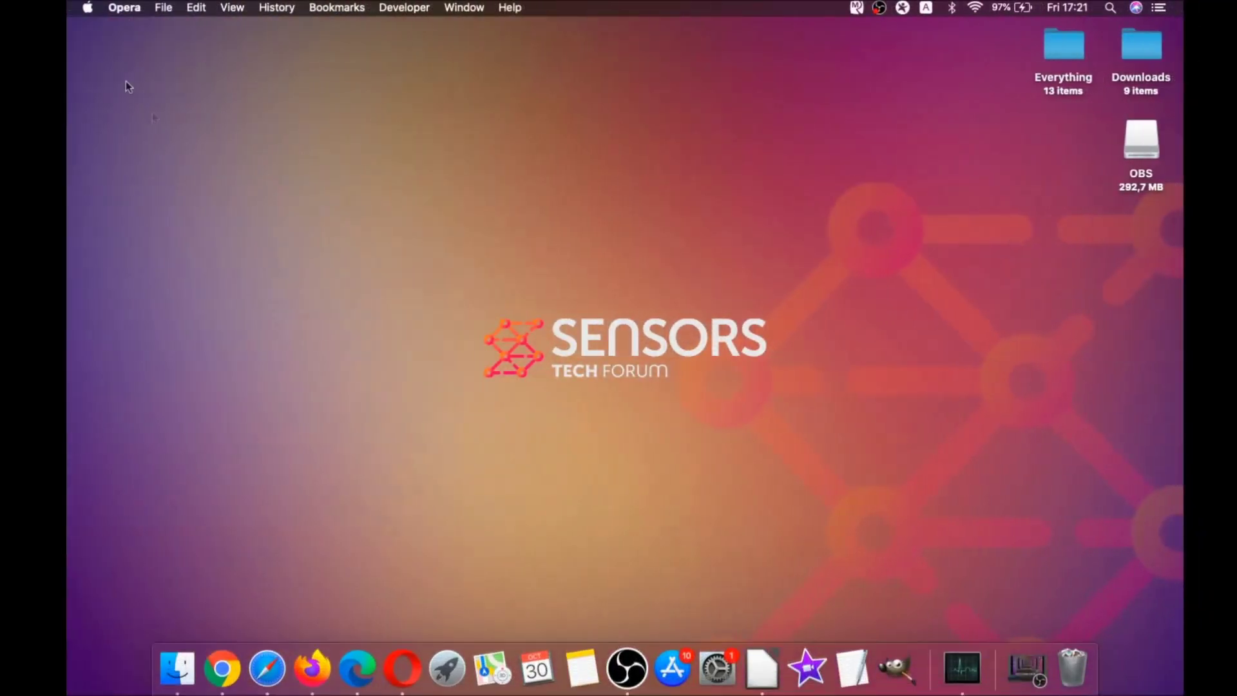